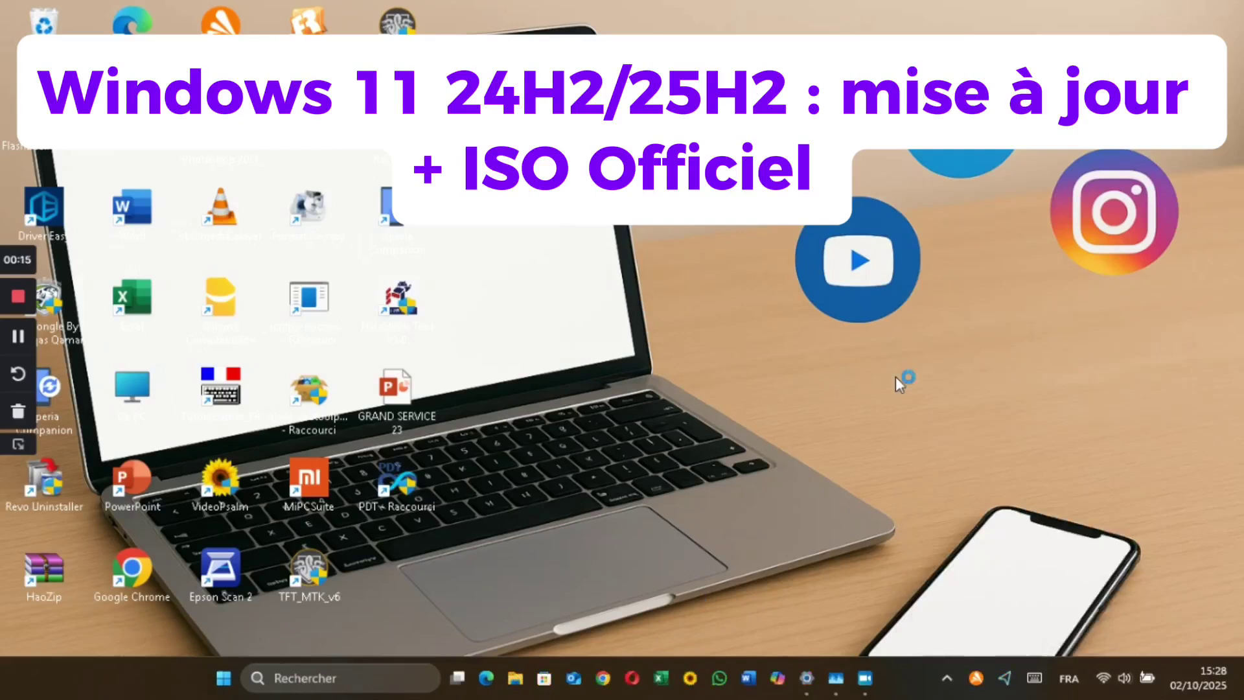
# Step: Run winver to check which Windows version is installed on the computer
pyautogui.press('super+r')
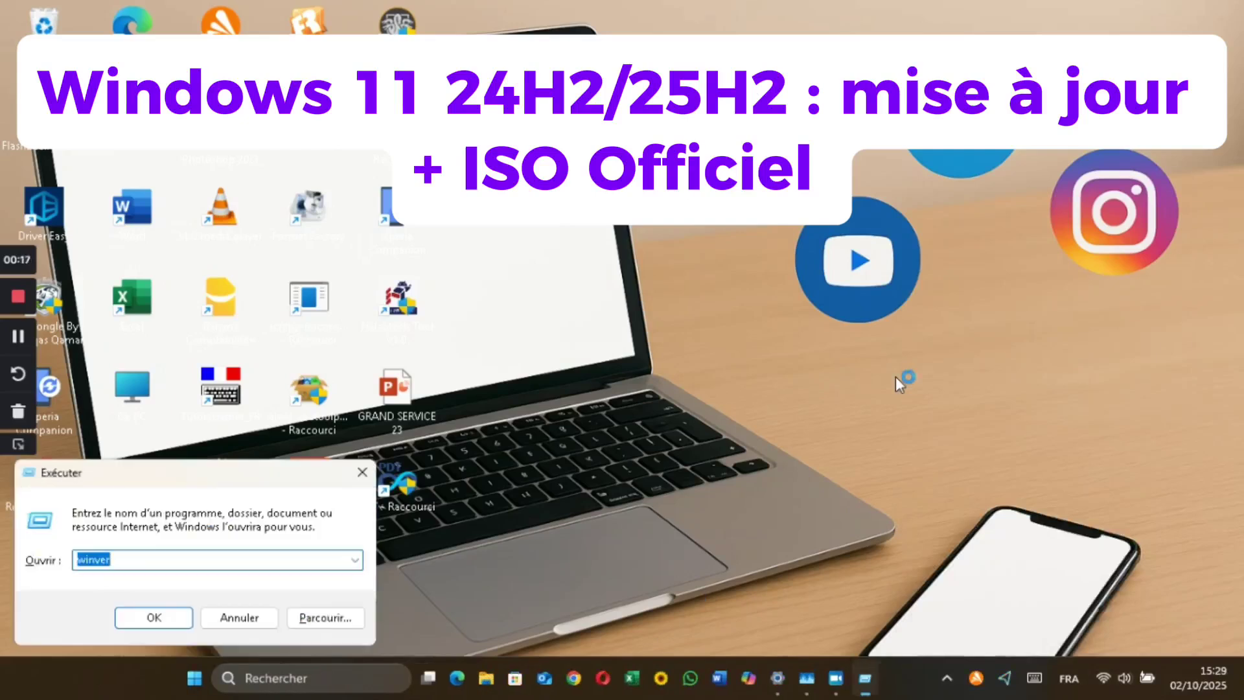
pyautogui.press('Return')
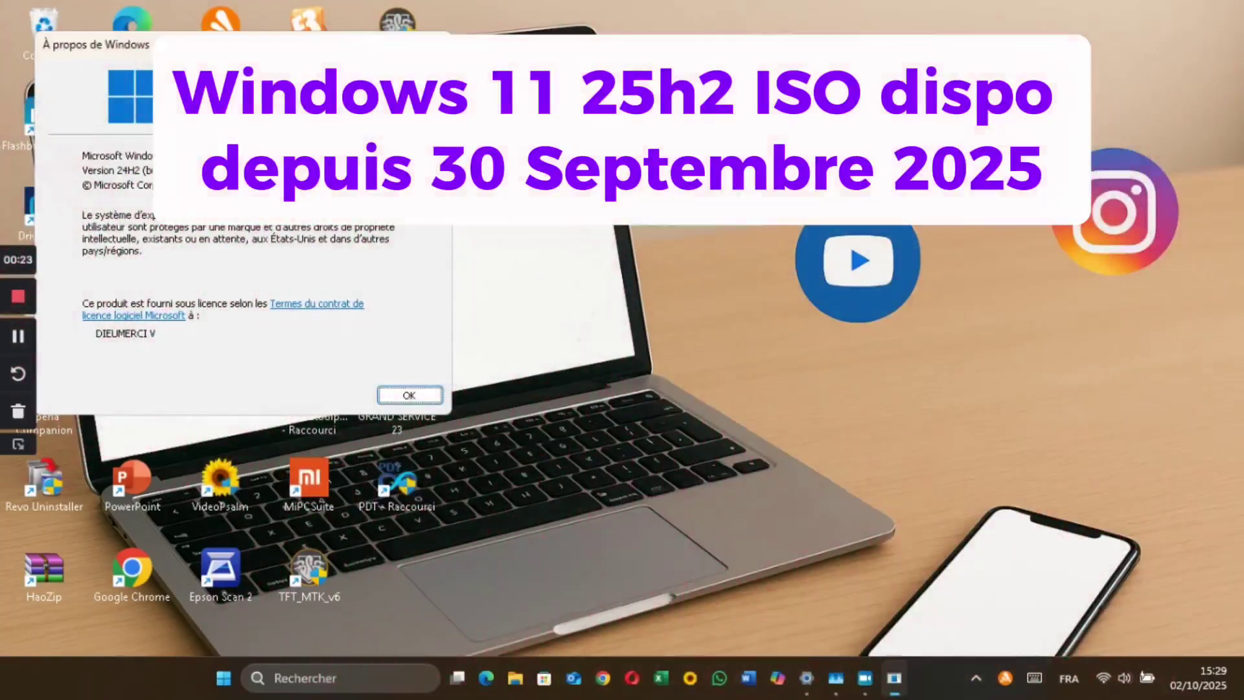
pyautogui.moveTo(259, 44); pyautogui.dragTo(304, 50)
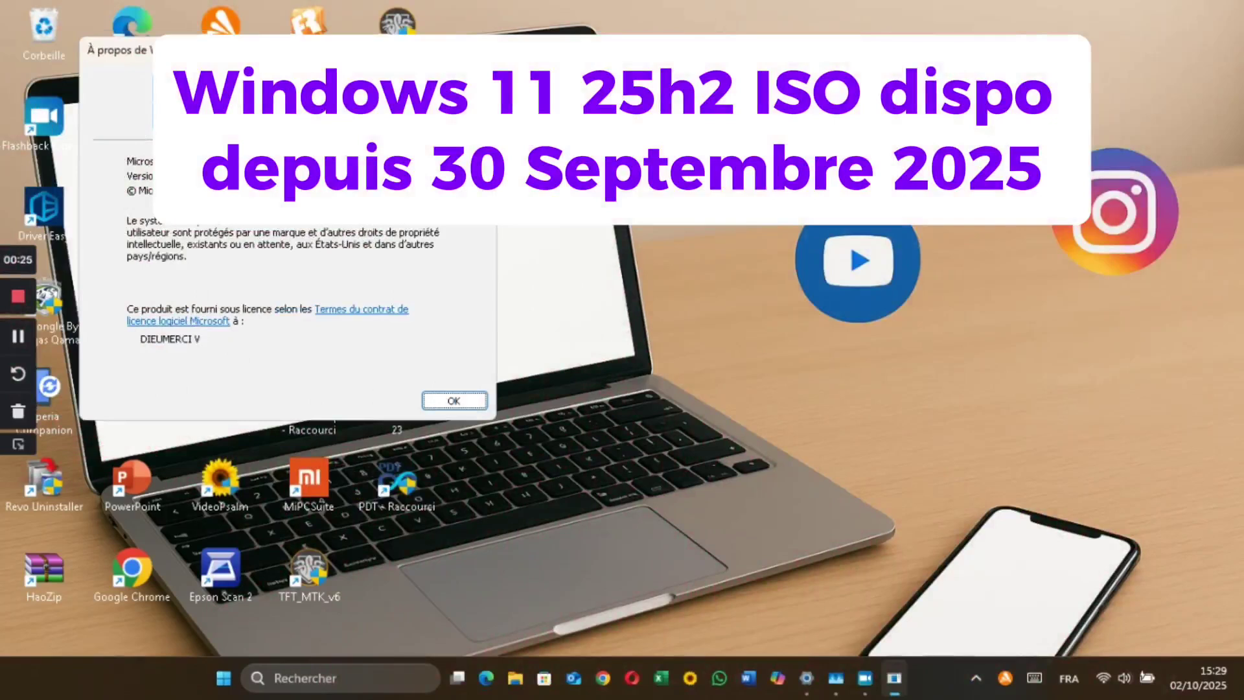
pyautogui.click(481, 50)
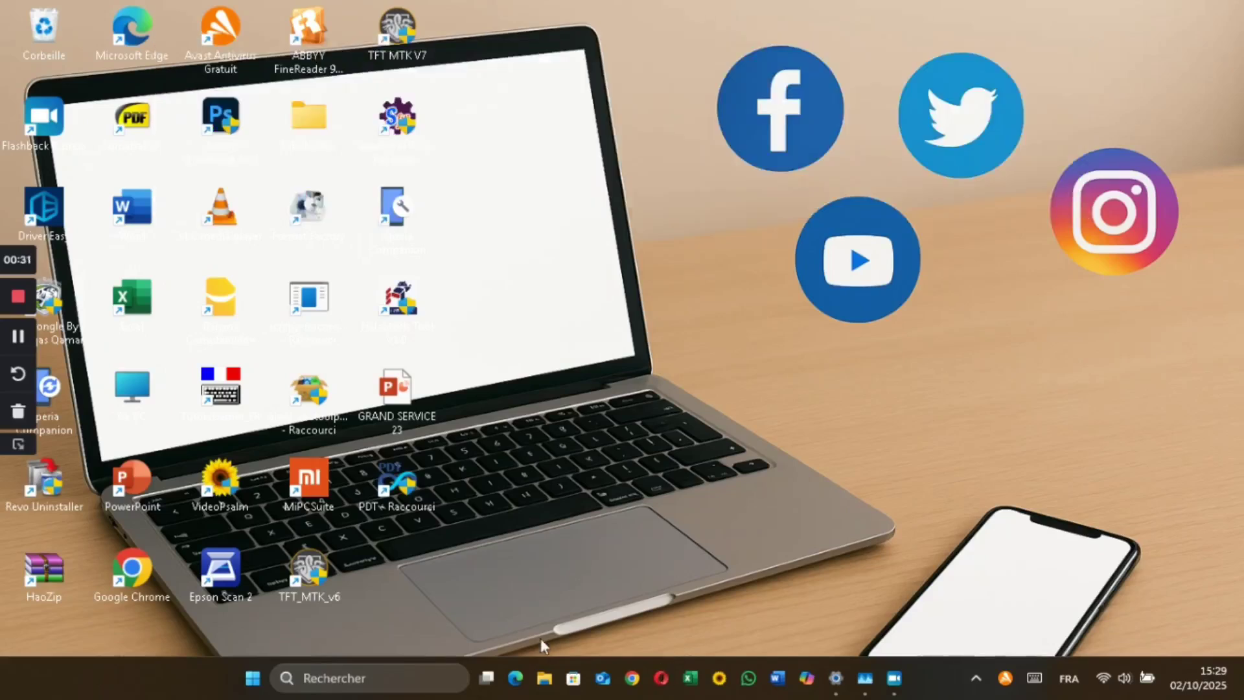
pyautogui.press('super+r')
pyautogui.press('Return')
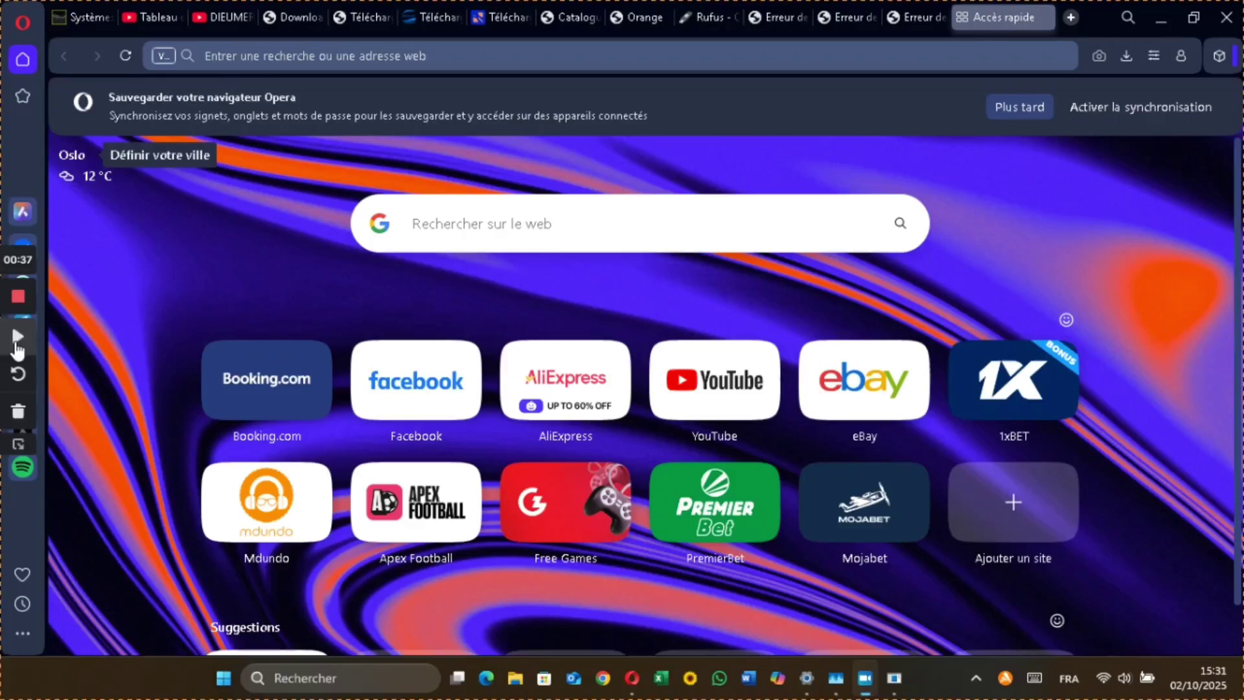
# Step: Switch to Opera, search the web for CATALOGUE MICROSOFT UPDATE and open the Microsoft Update Catalog site
pyautogui.click(17, 343)
pyautogui.click(414, 224)
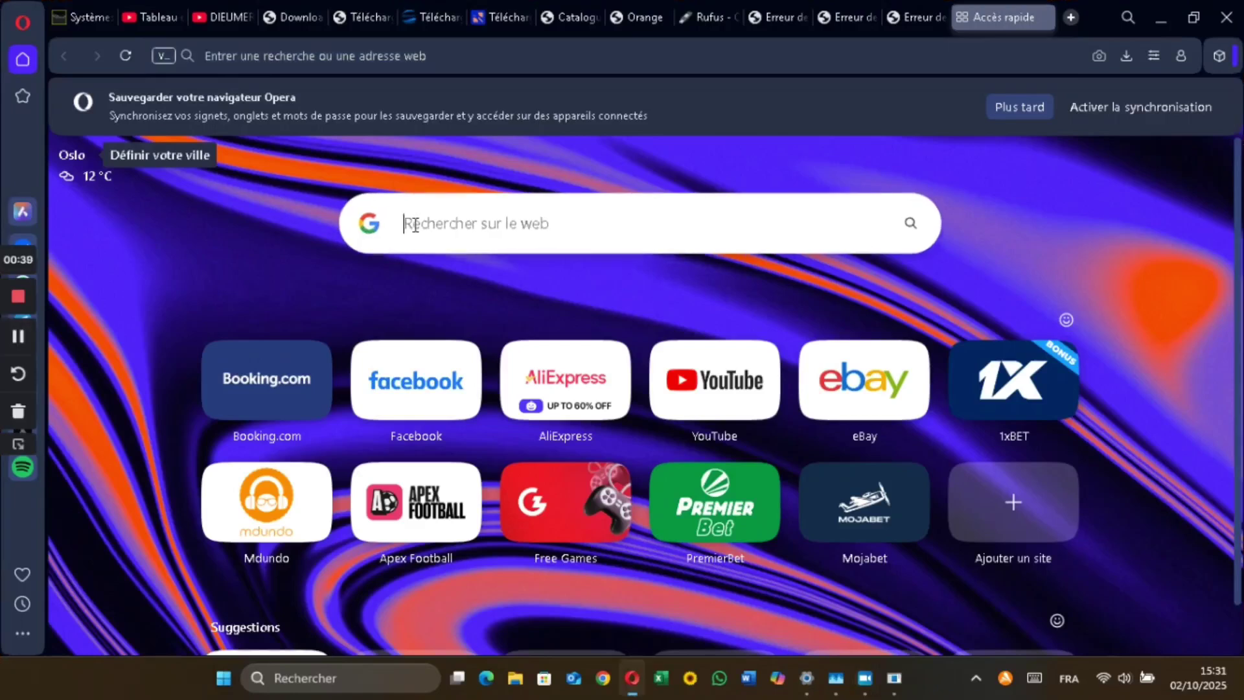
pyautogui.write('CATA')
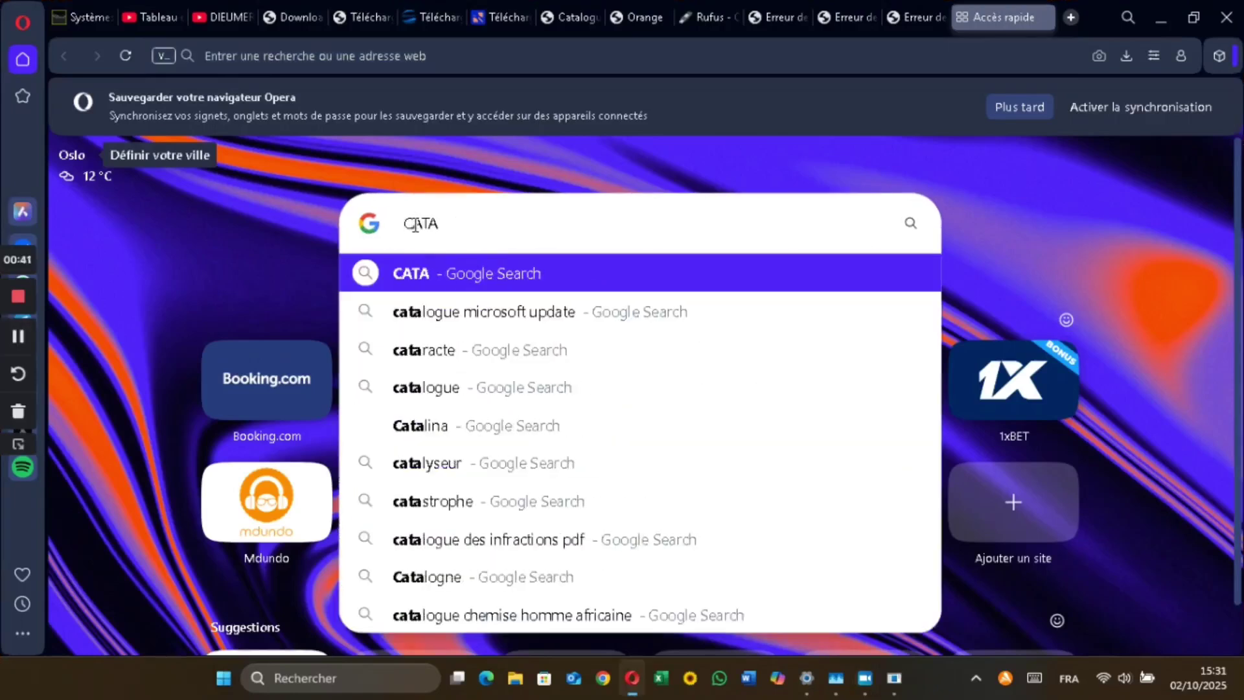
pyautogui.write('LOGUE')
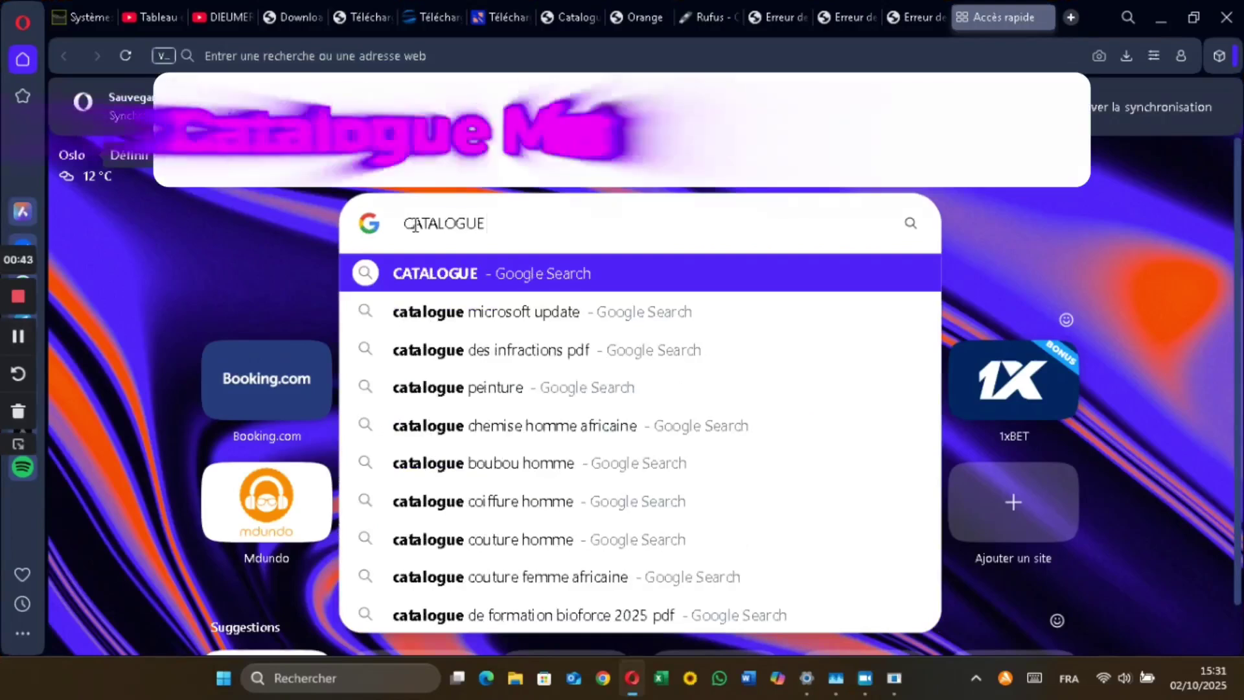
pyautogui.write(' MICRO')
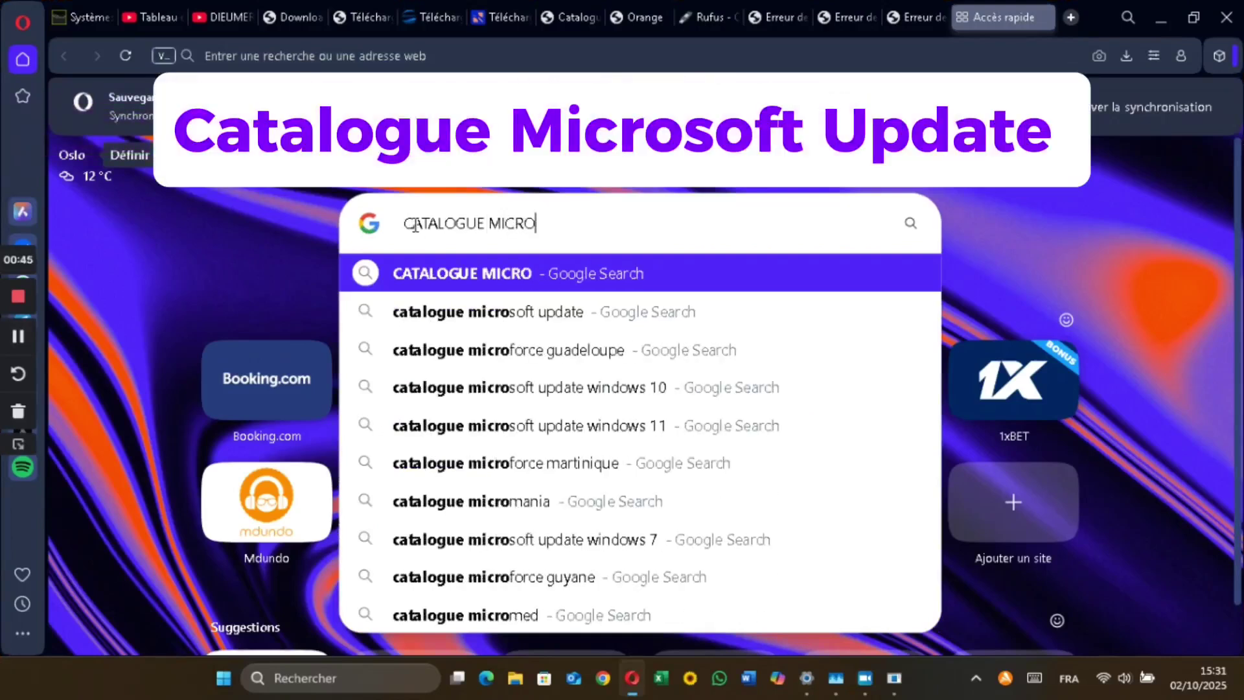
pyautogui.write('SOFT UPD')
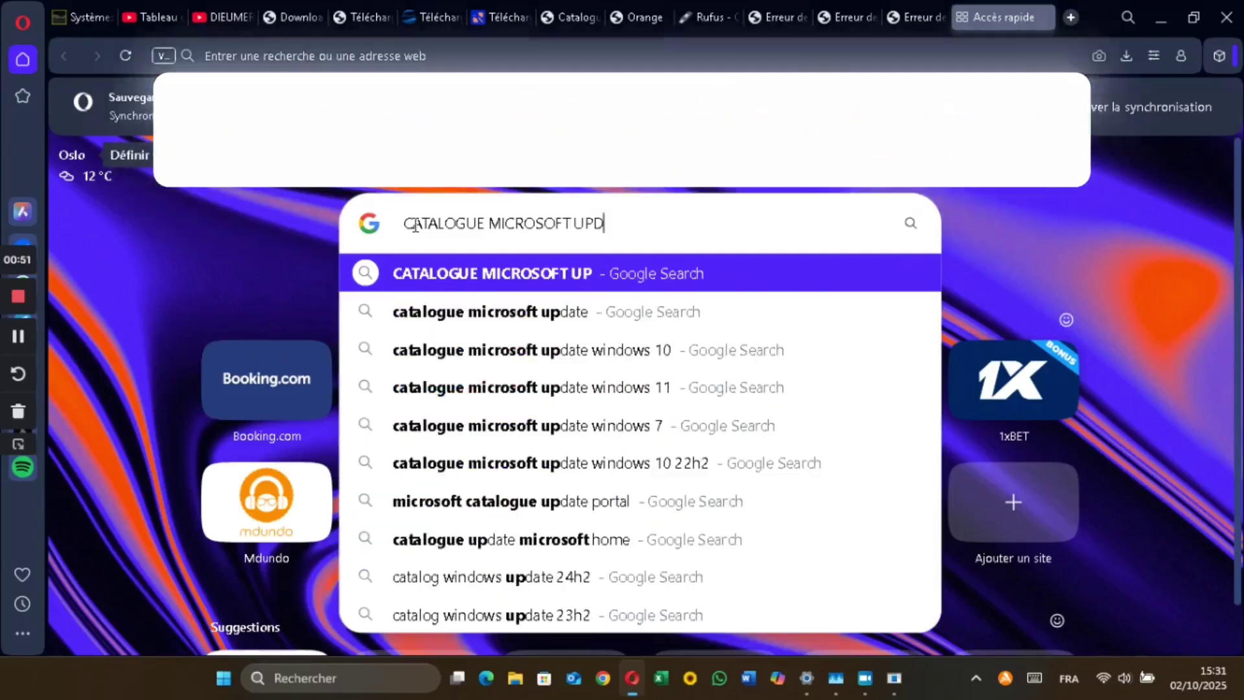
pyautogui.write('ATE')
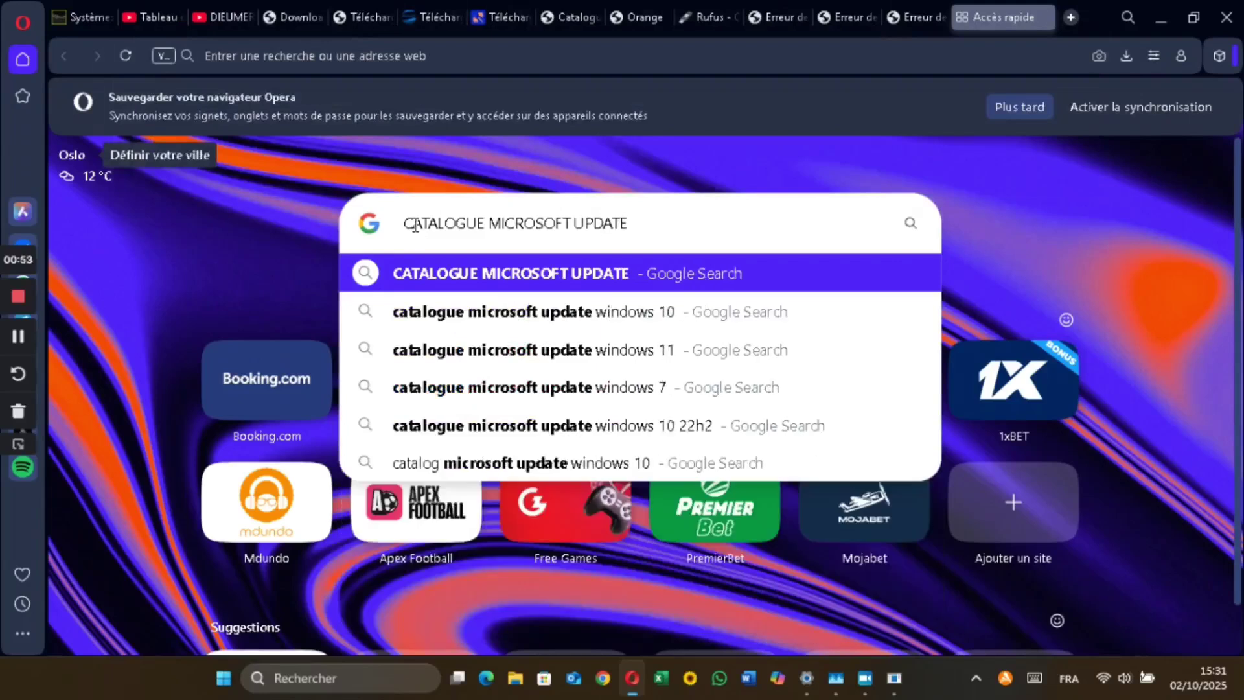
pyautogui.press('Return')
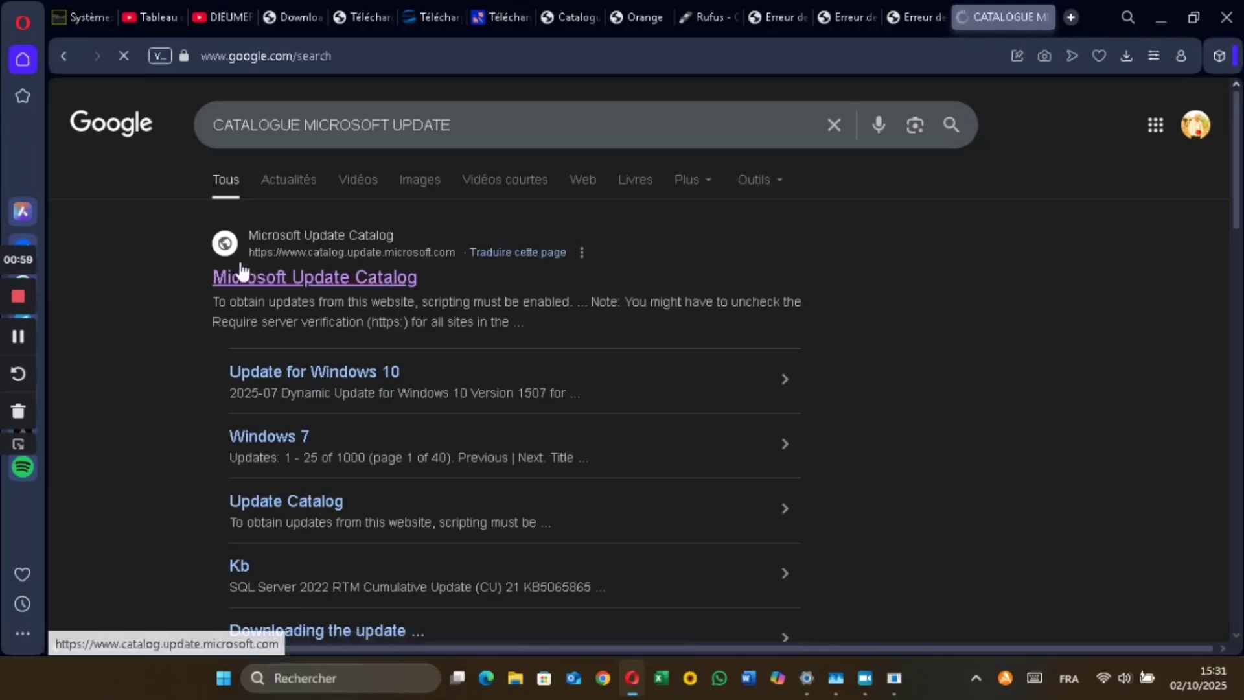
pyautogui.click(276, 279)
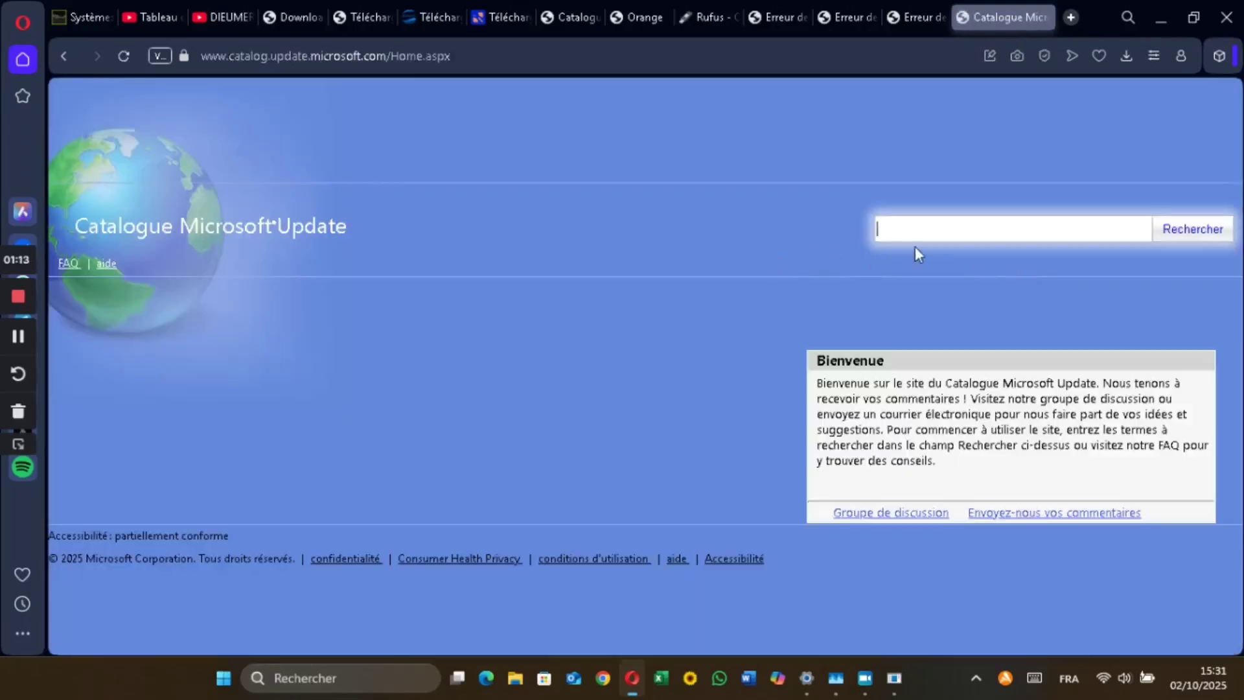
# Step: Search the Microsoft Update Catalog for WINDOWS 11 25H2
pyautogui.click(889, 231)
pyautogui.write('WIND')
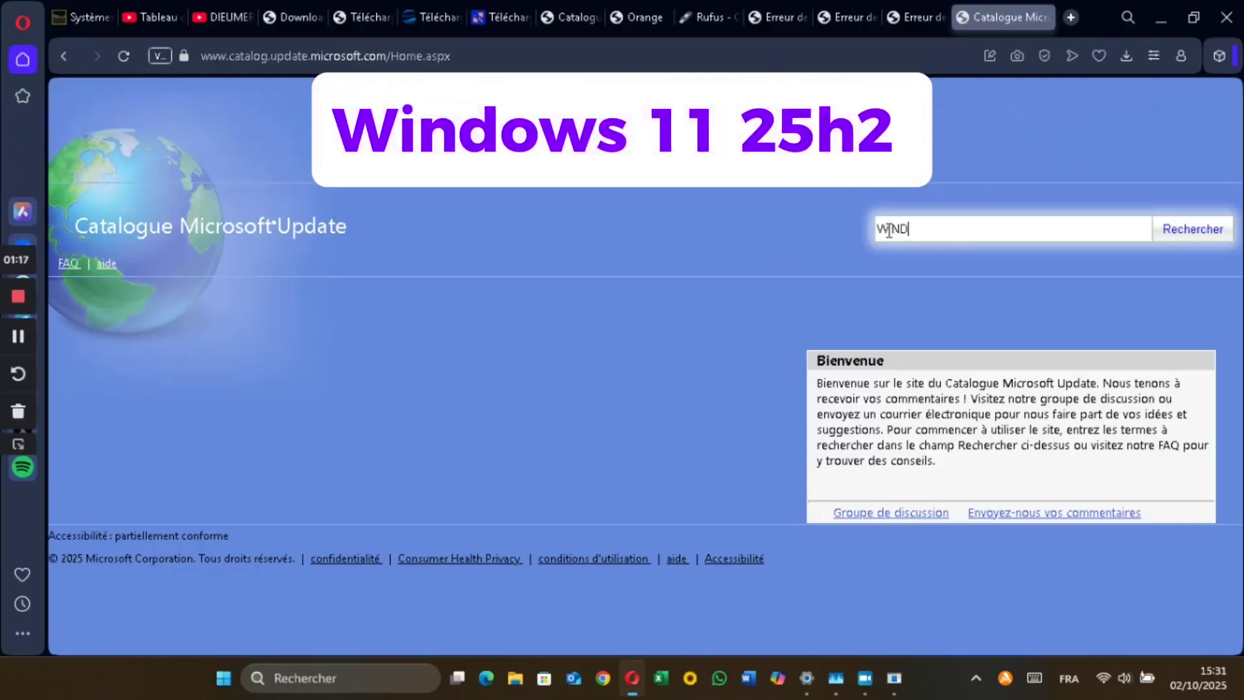
pyautogui.write('OWS 11 25')
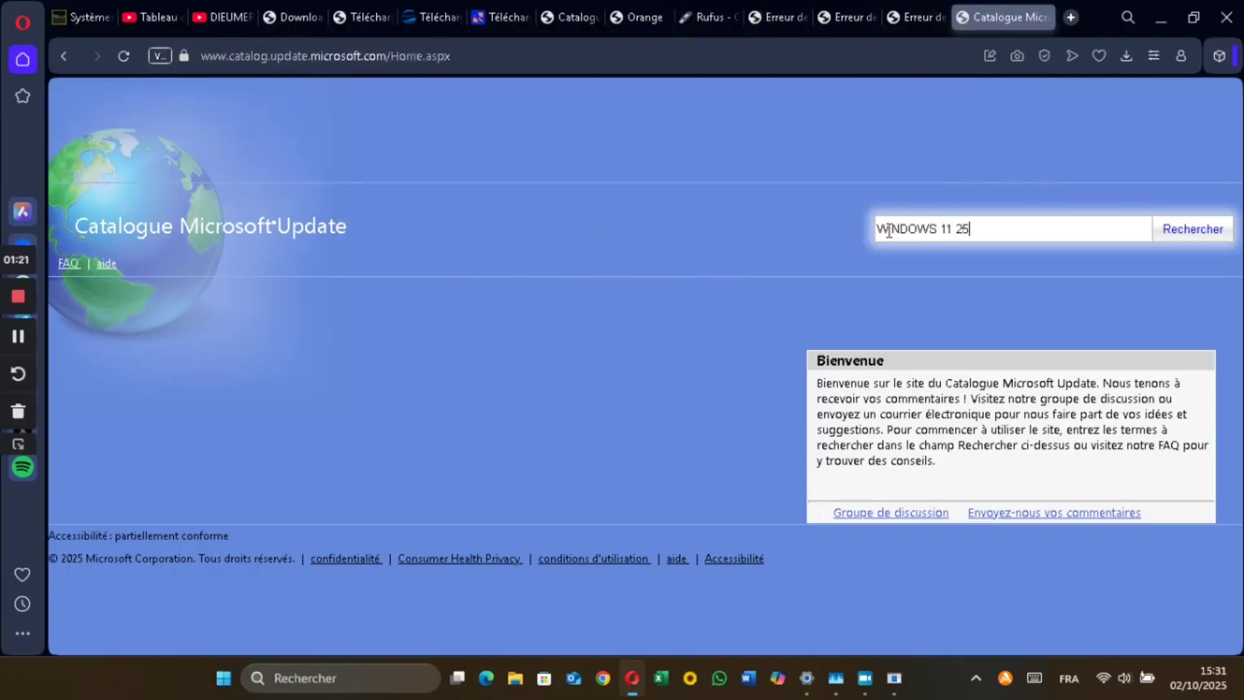
pyautogui.write('H2')
pyautogui.press('Return')
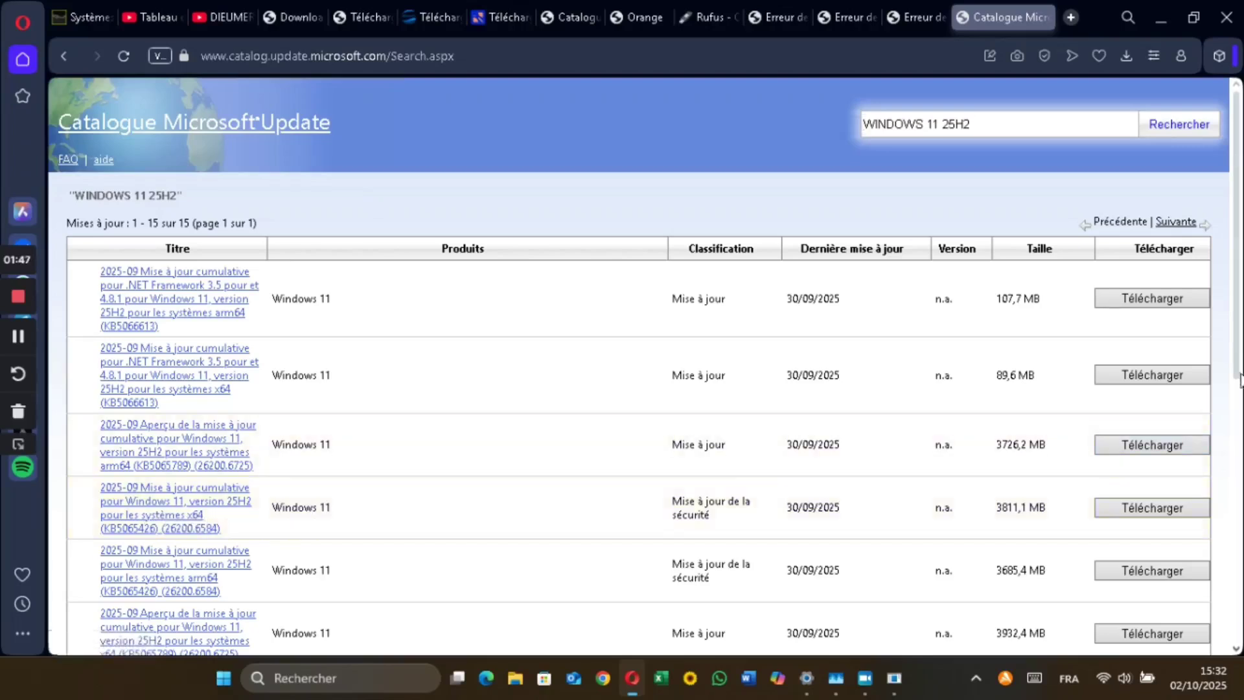
# Step: Download the 2025-09 cumulative update KB5065426 (26200.6584) for Windows 11 25H2 x64 and save it in the Téléchargements folder
pyautogui.scroll(-2, 1238, 376)
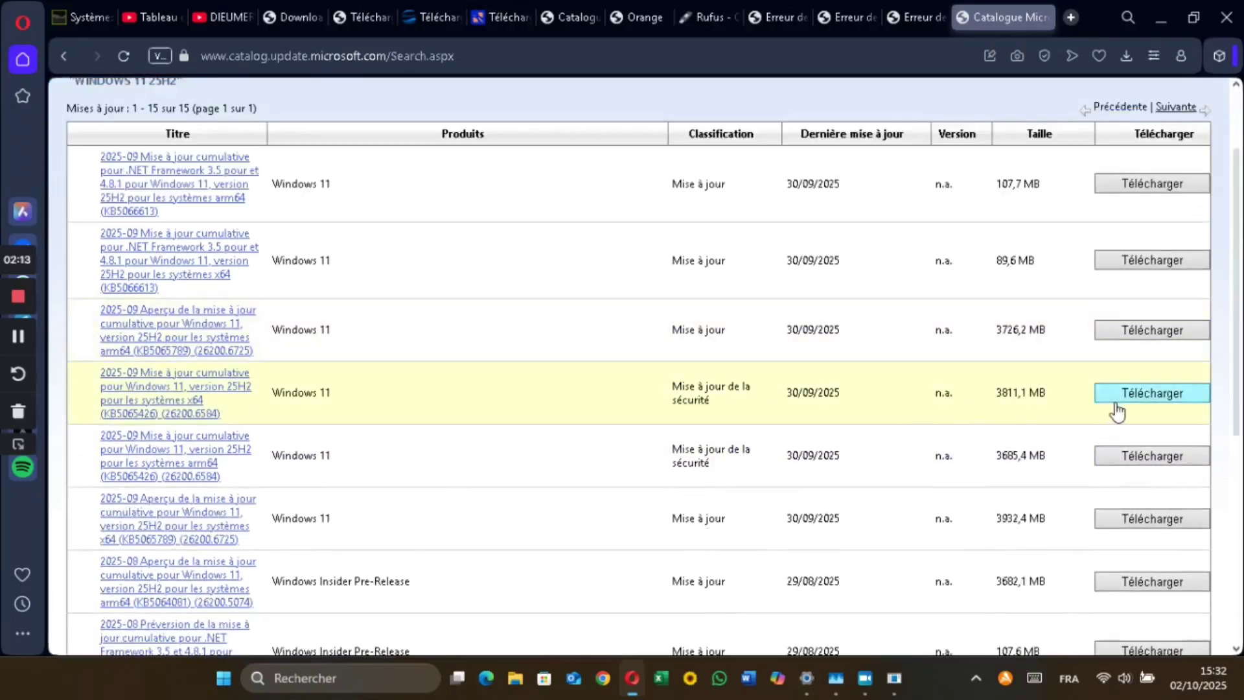
pyautogui.click(1132, 401)
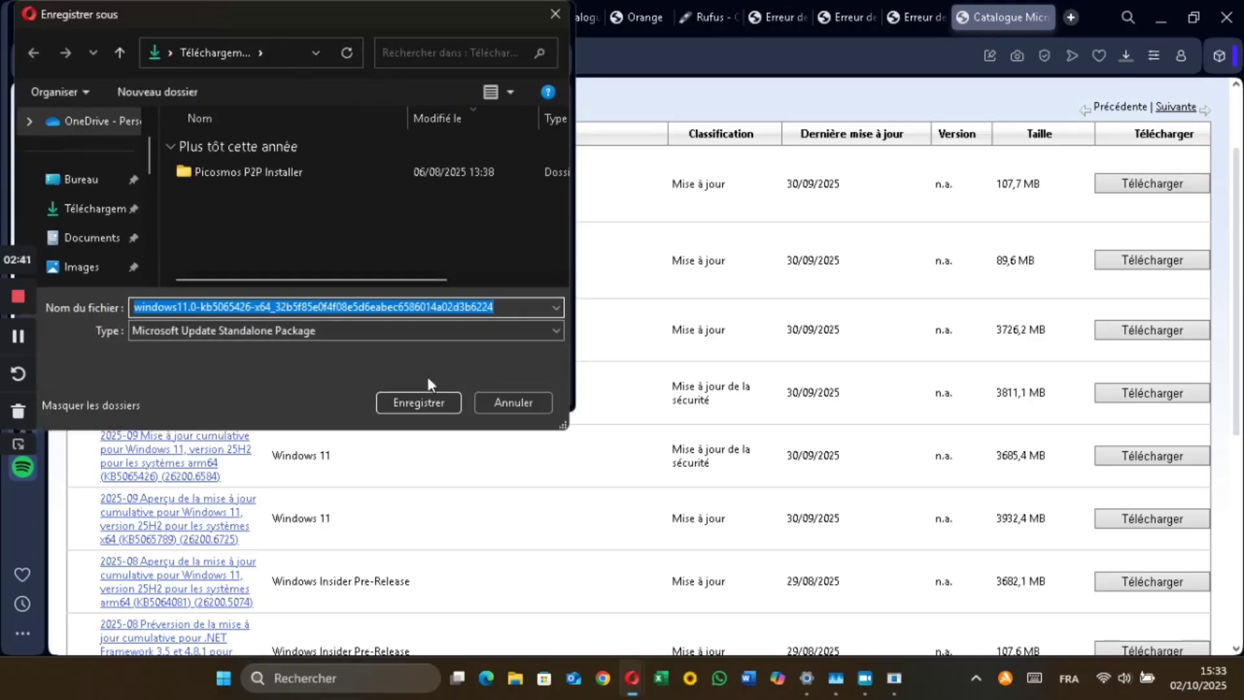
pyautogui.click(422, 402)
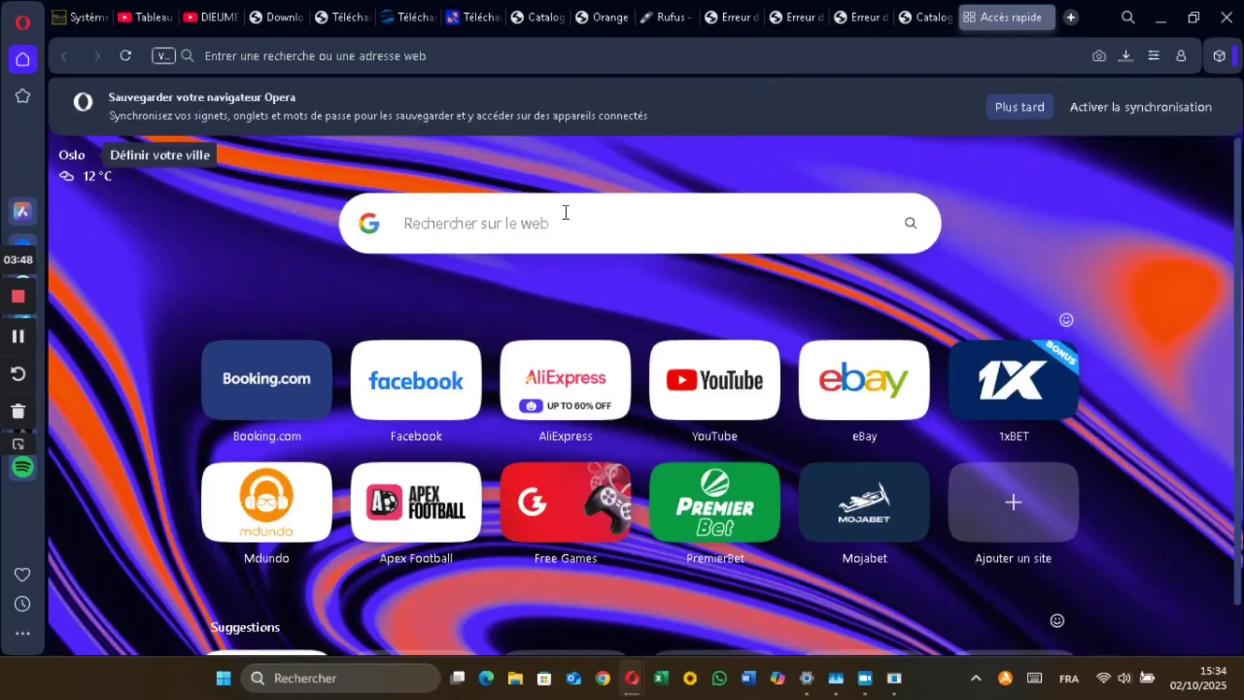
# Step: Search the web for télécharger windows 11 and open Microsoft's Télécharger Windows 11 page
pyautogui.click(565, 213)
pyautogui.write('Wi')
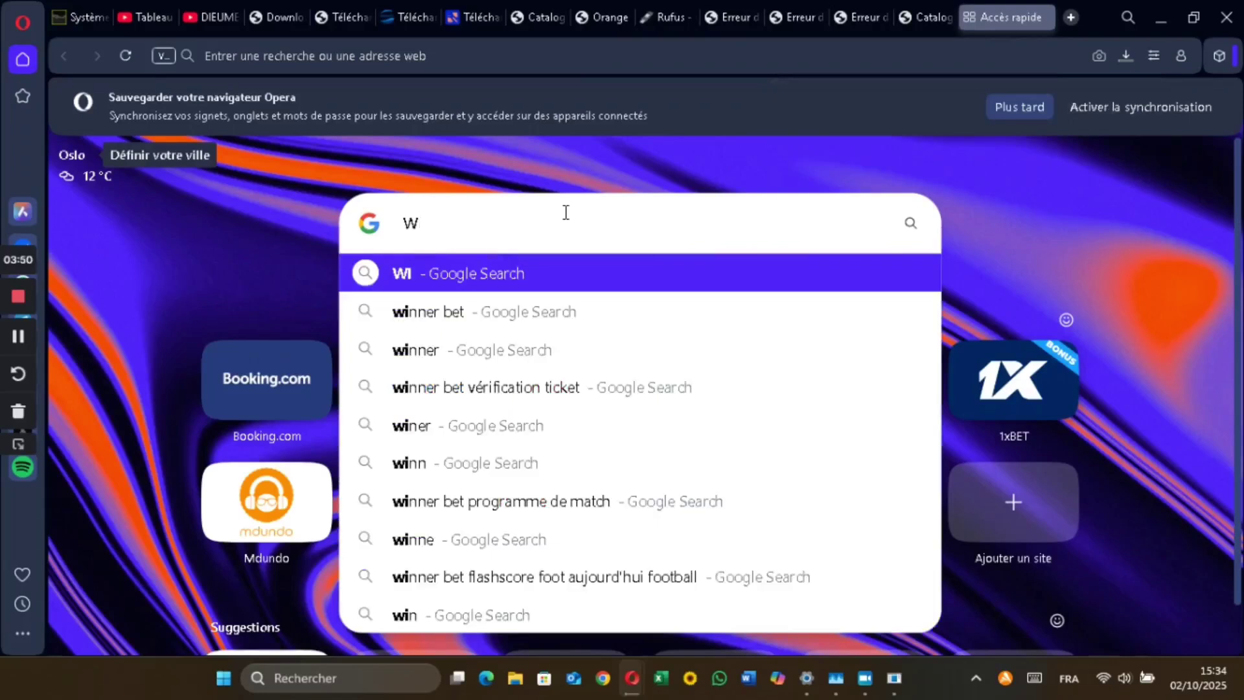
pyautogui.press('BackSpace')
pyautogui.press('BackSpace')
pyautogui.write('té')
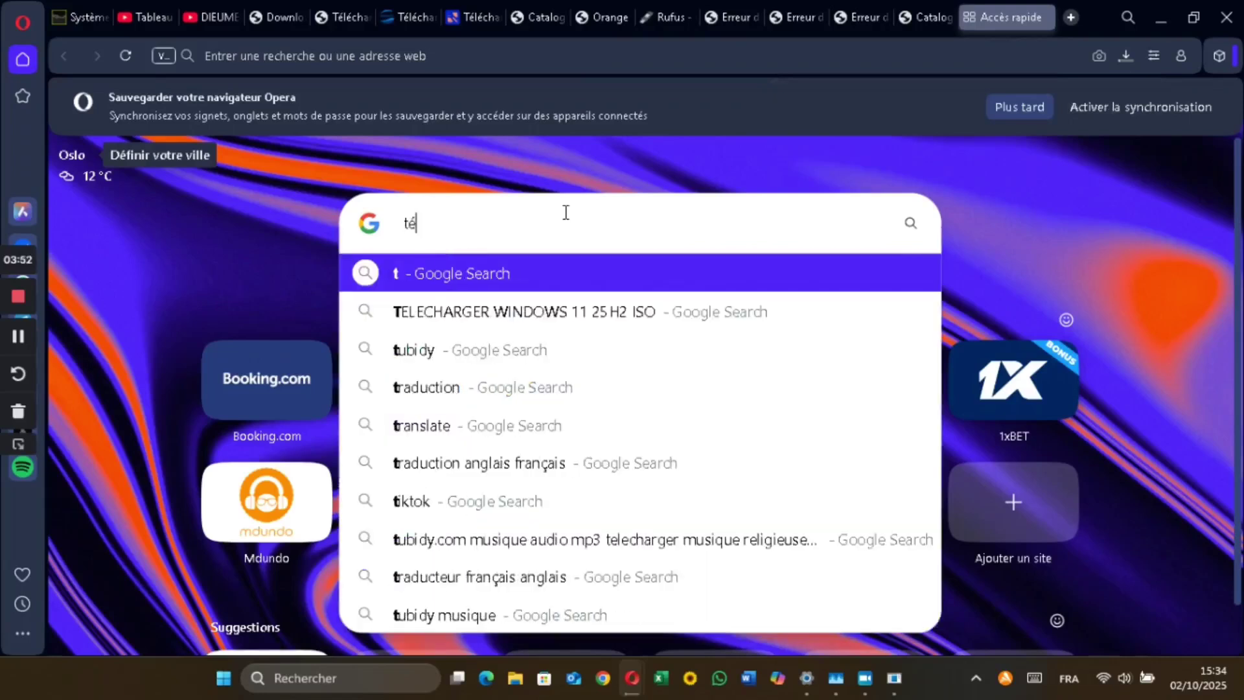
pyautogui.write('lécharger wind')
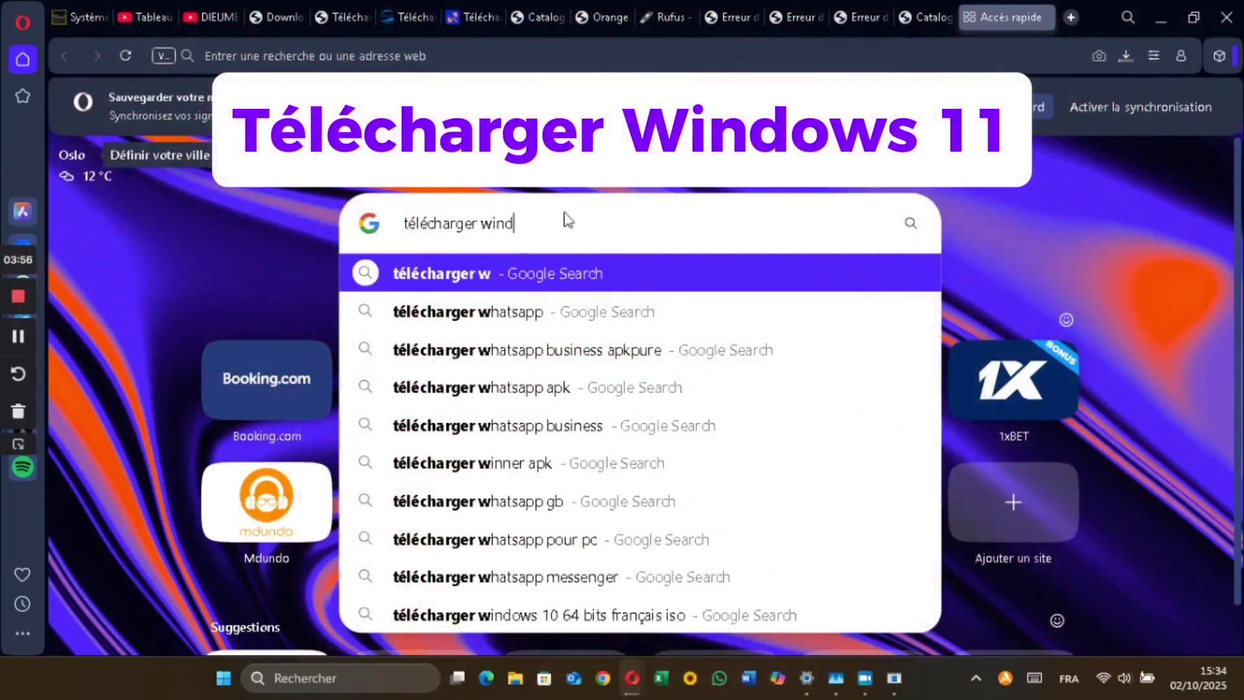
pyautogui.write('ows ')
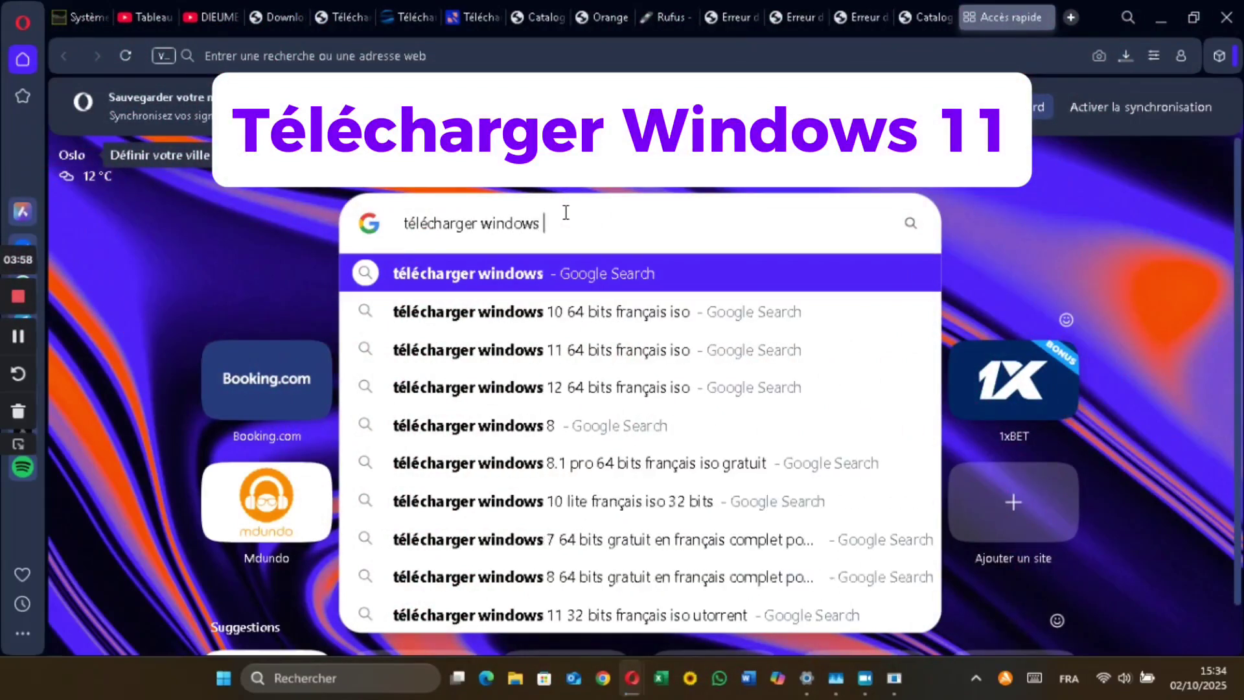
pyautogui.write('11')
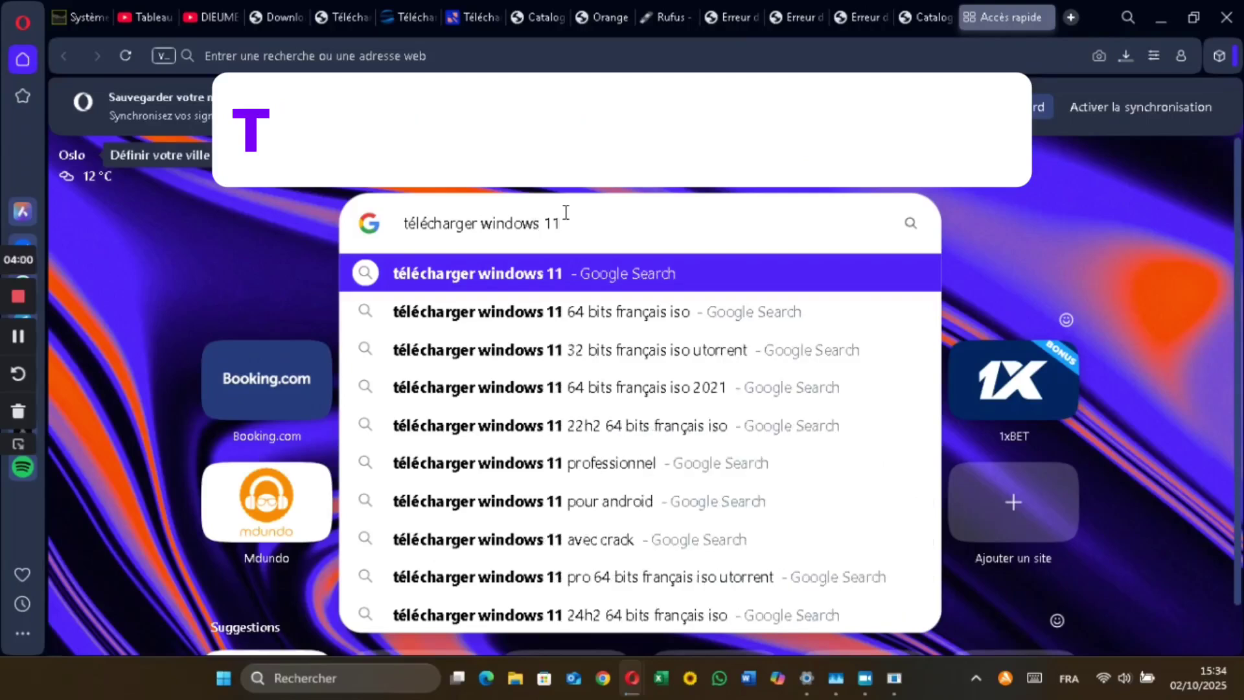
pyautogui.press('Return')
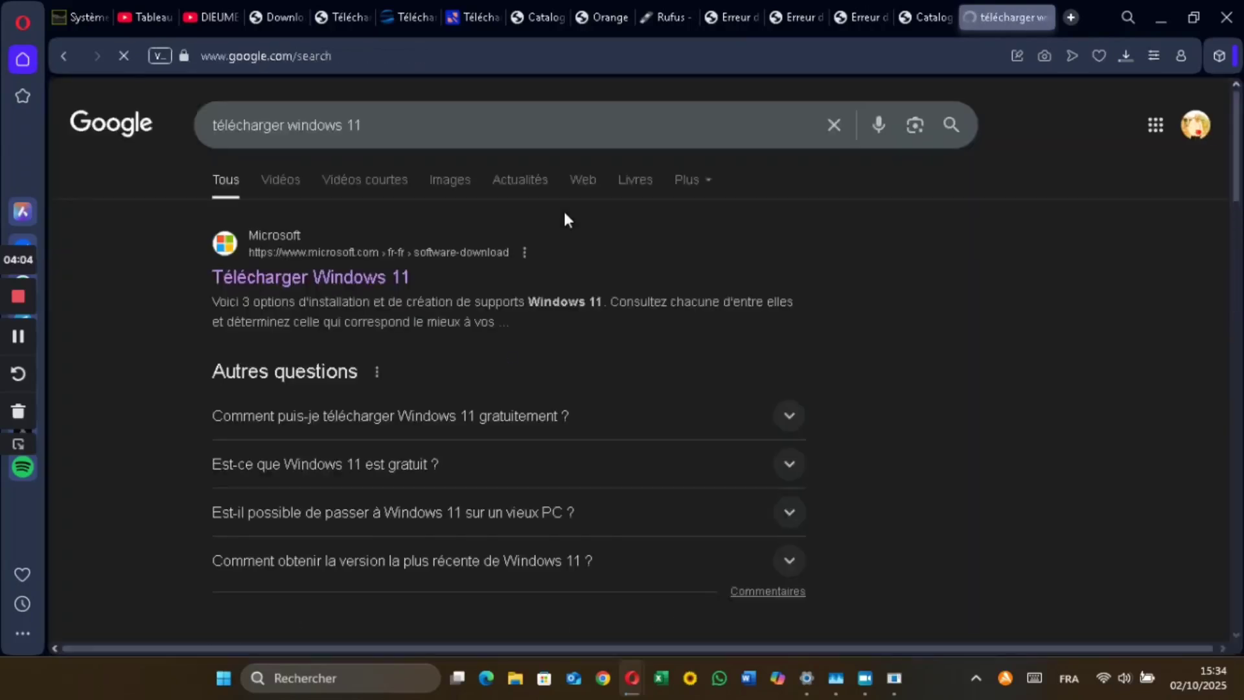
pyautogui.click(389, 279)
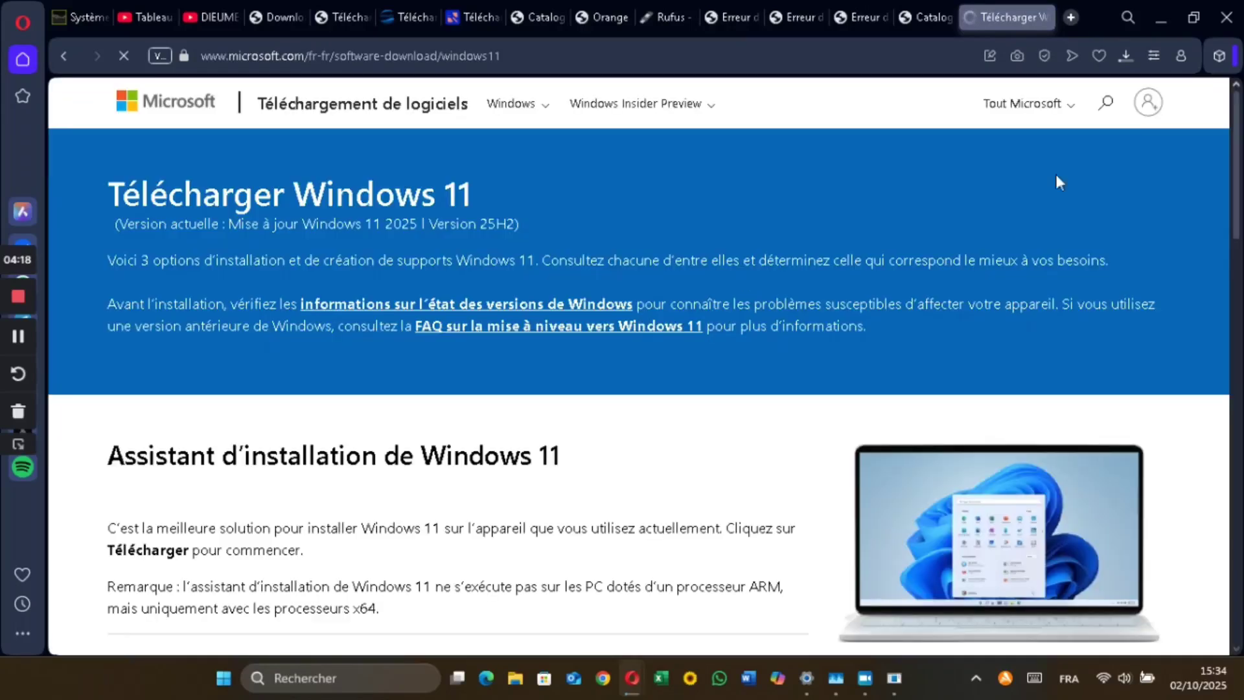
# Step: Choose Windows 11 (ISO édition multiple pour les appareils x64) as the disk image and request its download
pyautogui.moveTo(1238, 192); pyautogui.dragTo(1239, 471)
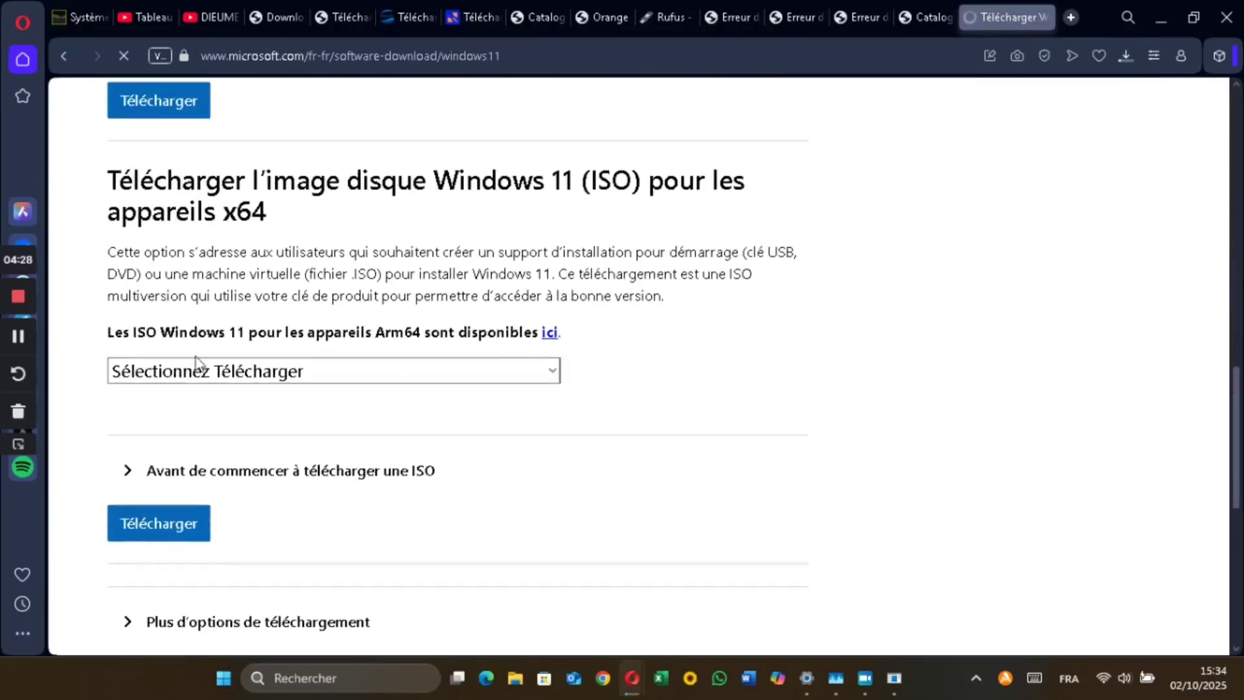
pyautogui.click(551, 370)
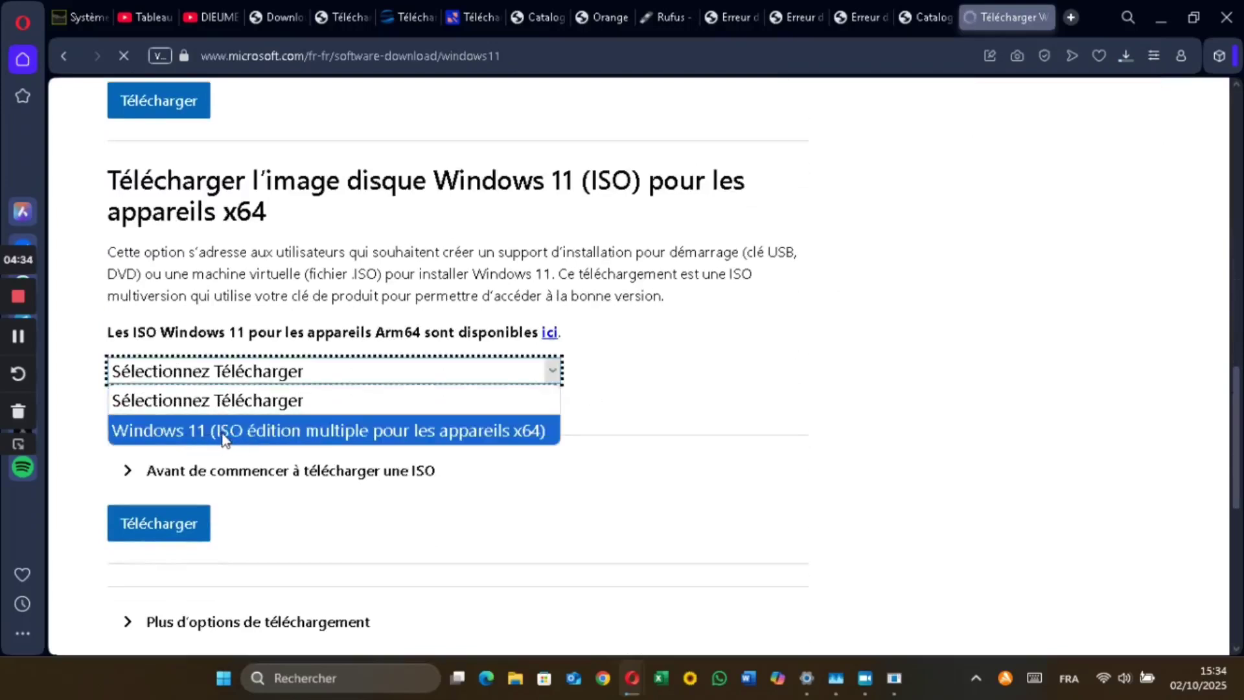
pyautogui.click(224, 432)
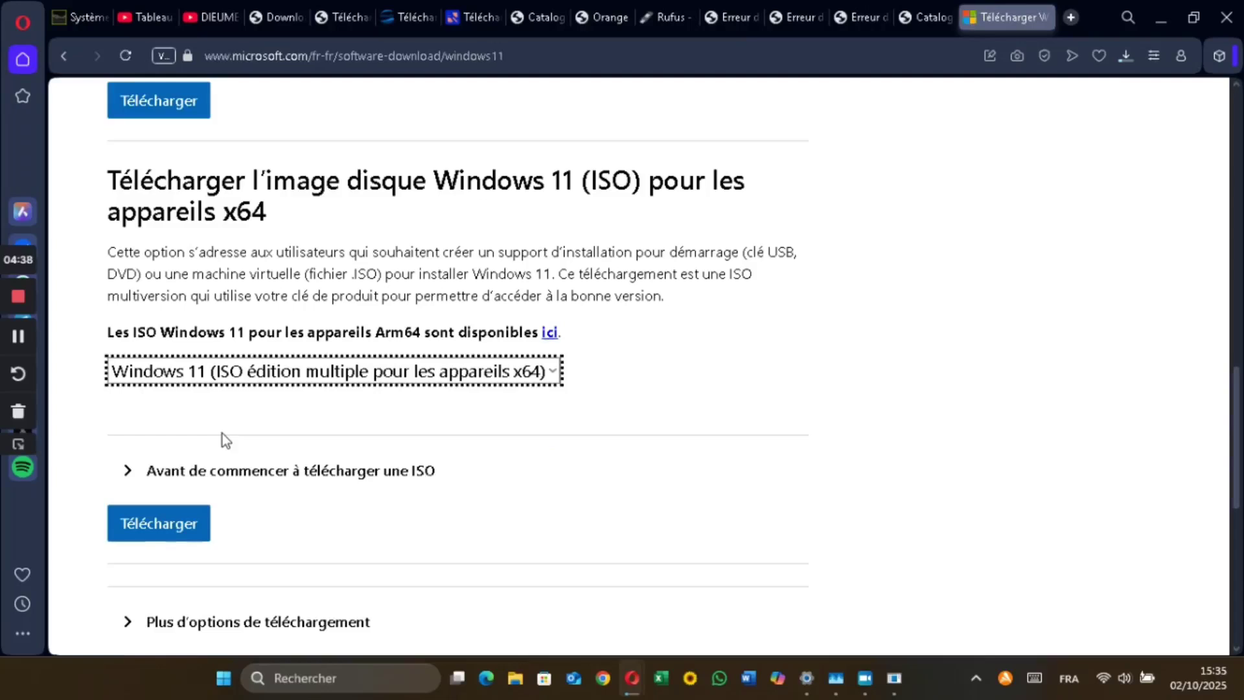
pyautogui.click(167, 523)
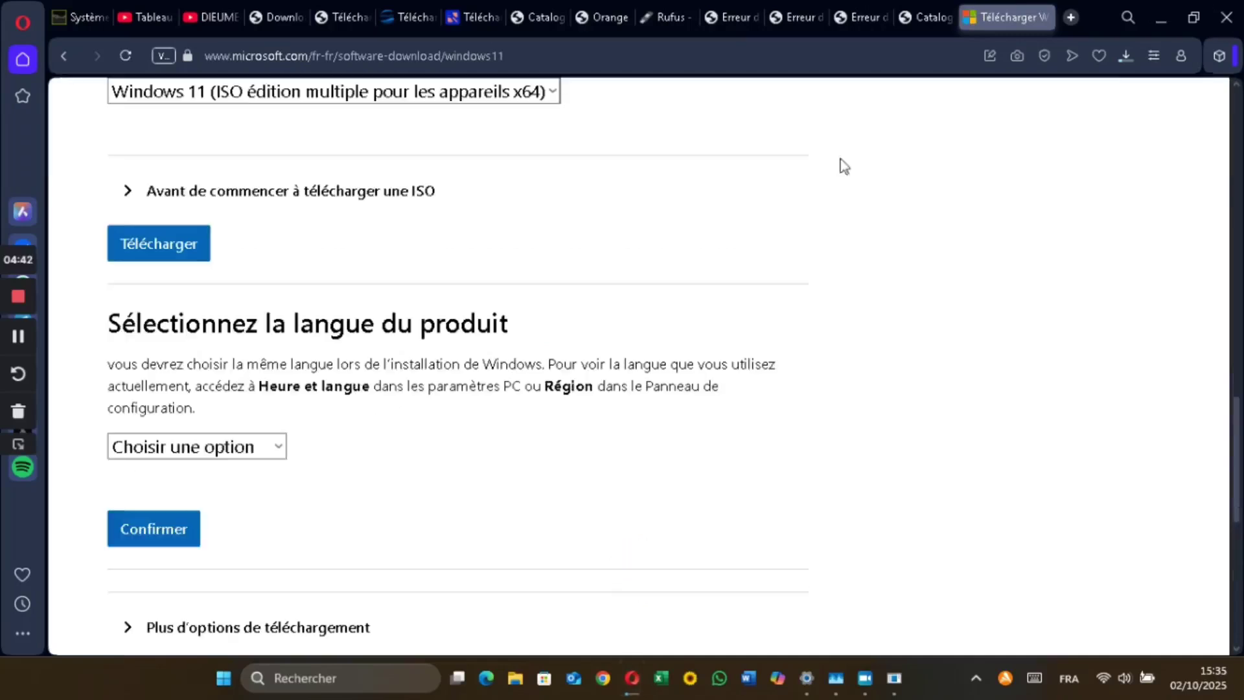
# Step: Set the product language of the Windows 11 ISO to Français and confirm it
pyautogui.click(280, 447)
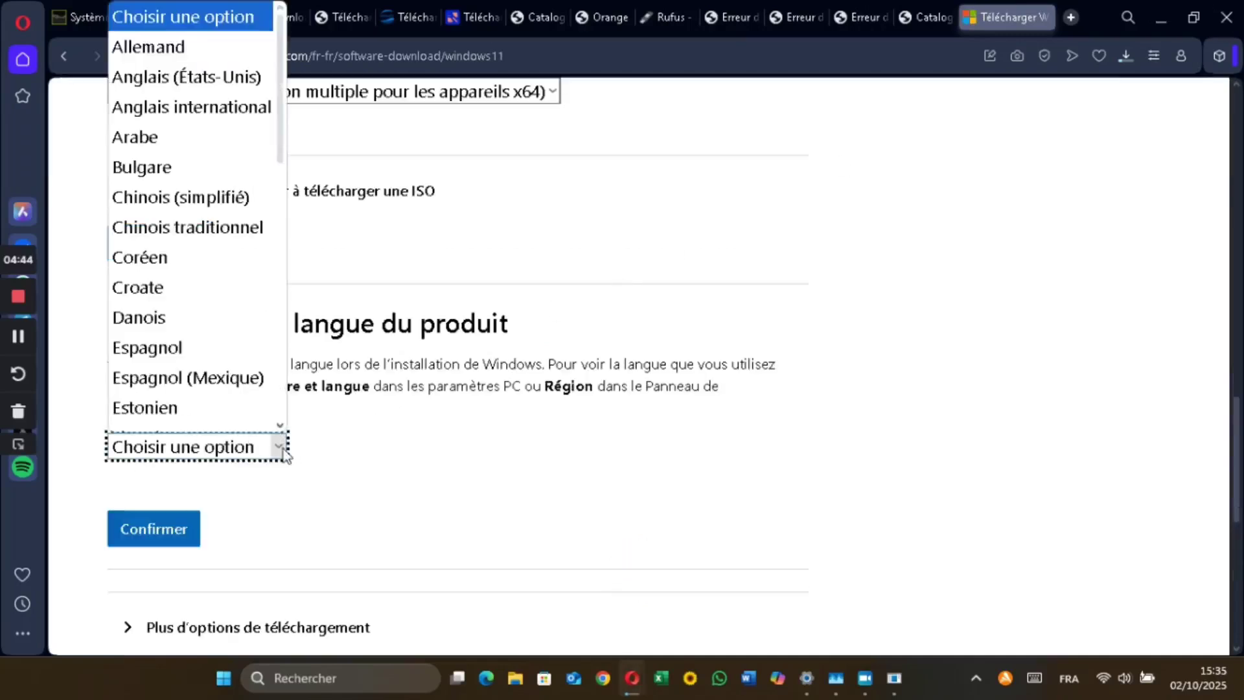
pyautogui.moveTo(282, 107); pyautogui.dragTo(285, 175)
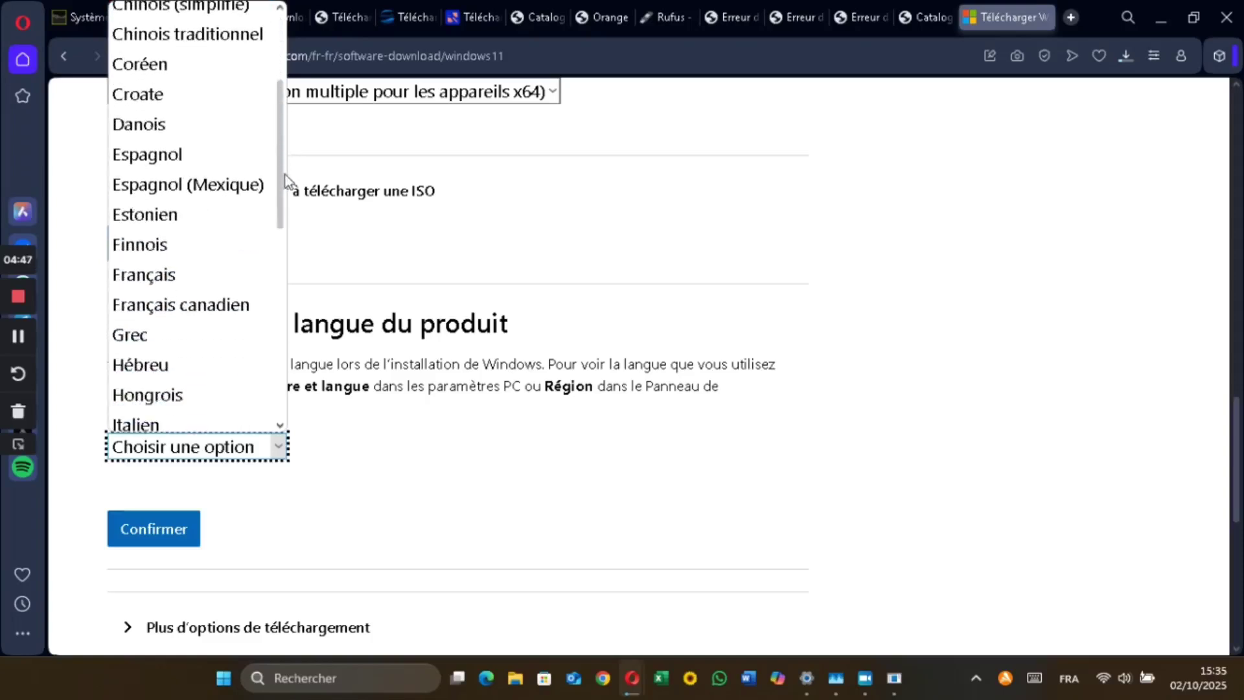
pyautogui.click(180, 278)
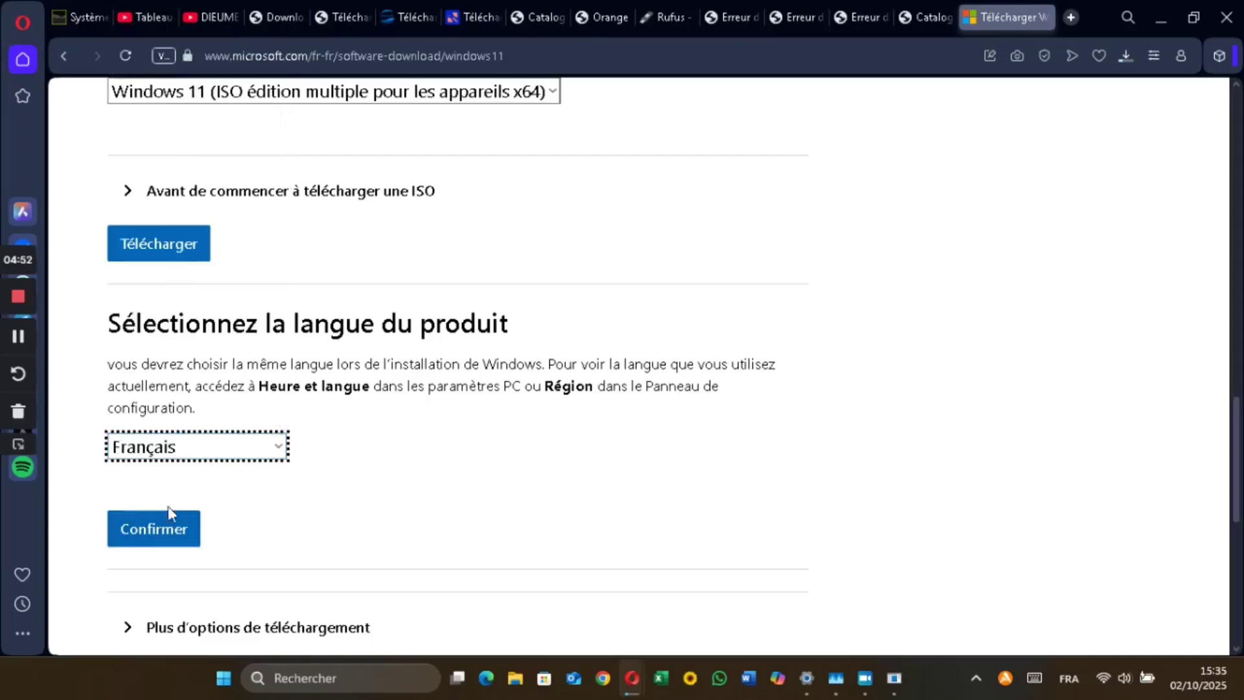
pyautogui.click(162, 530)
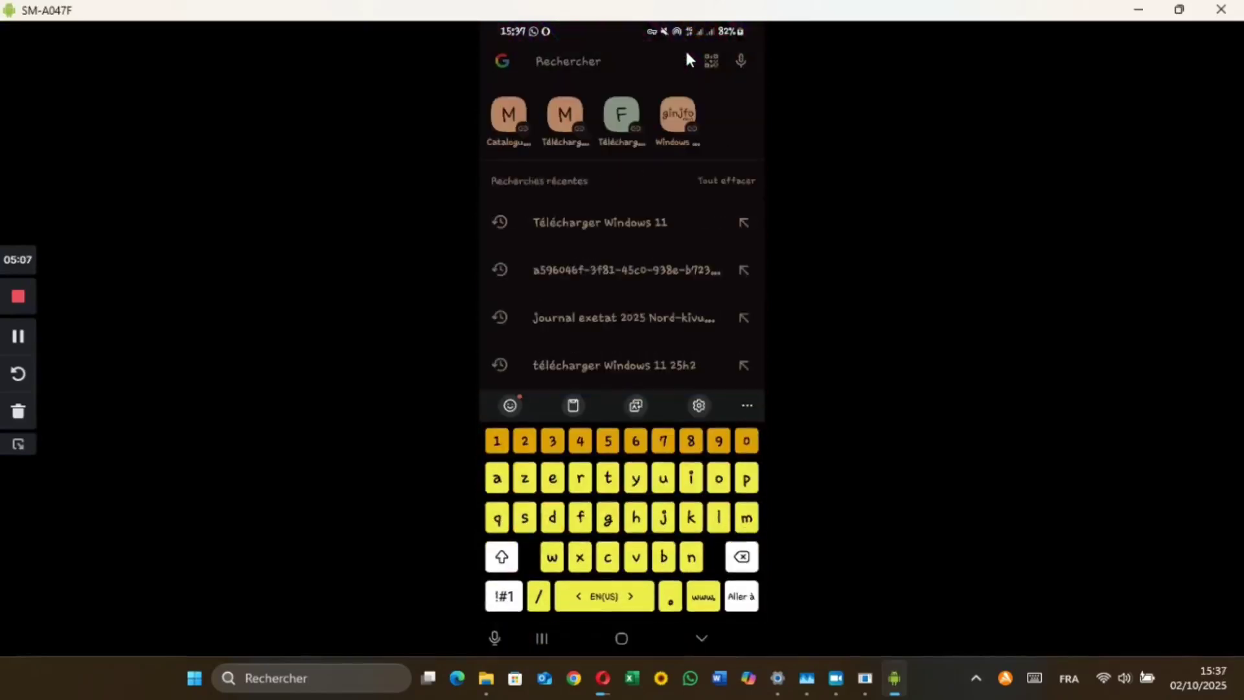
# Step: Raise the computer's screen brightness and return to the phone screen
pyautogui.click(1142, 685)
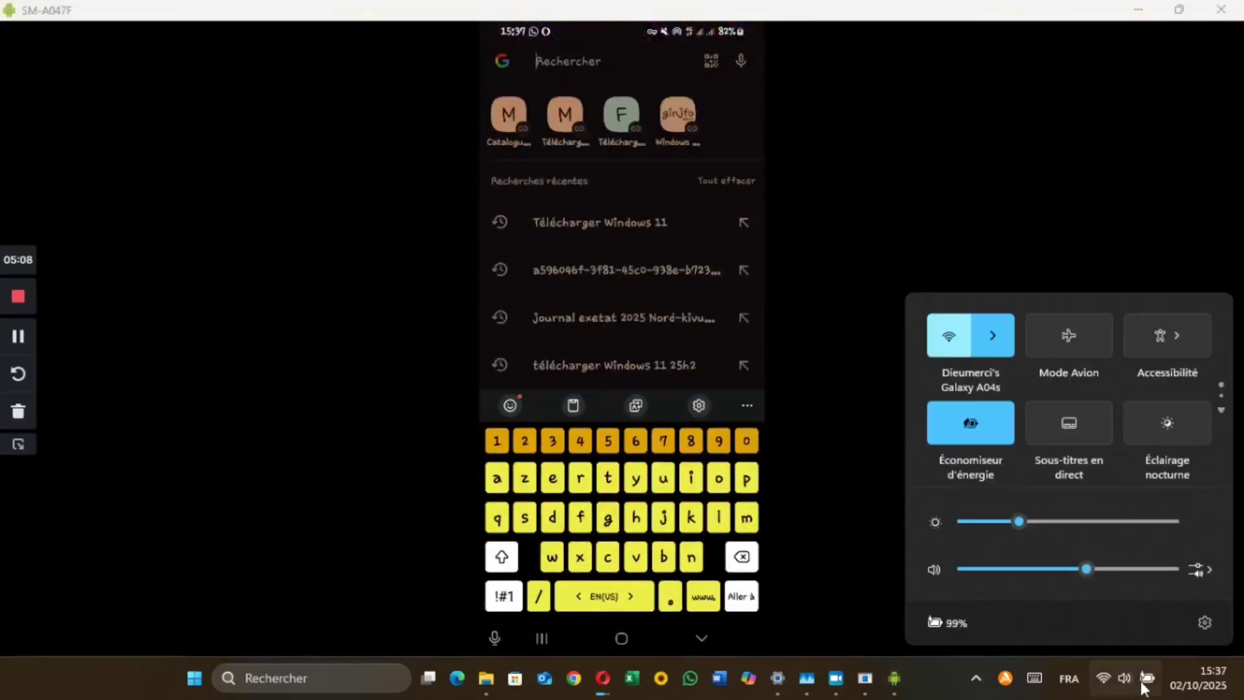
pyautogui.click(1138, 522)
pyautogui.click(918, 208)
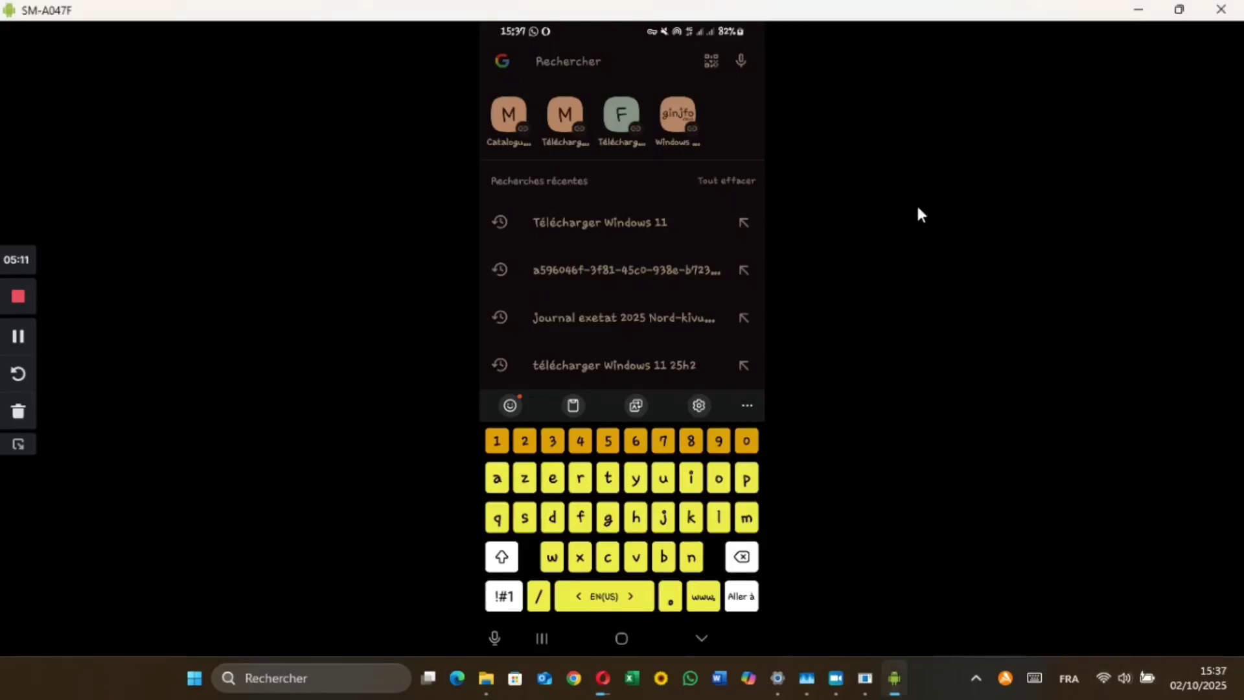
# Step: Search the web on the mirrored phone for télécharger Windows 11 25h2 and open Microsoft's Télécharger Windows 11 page
pyautogui.write('t')
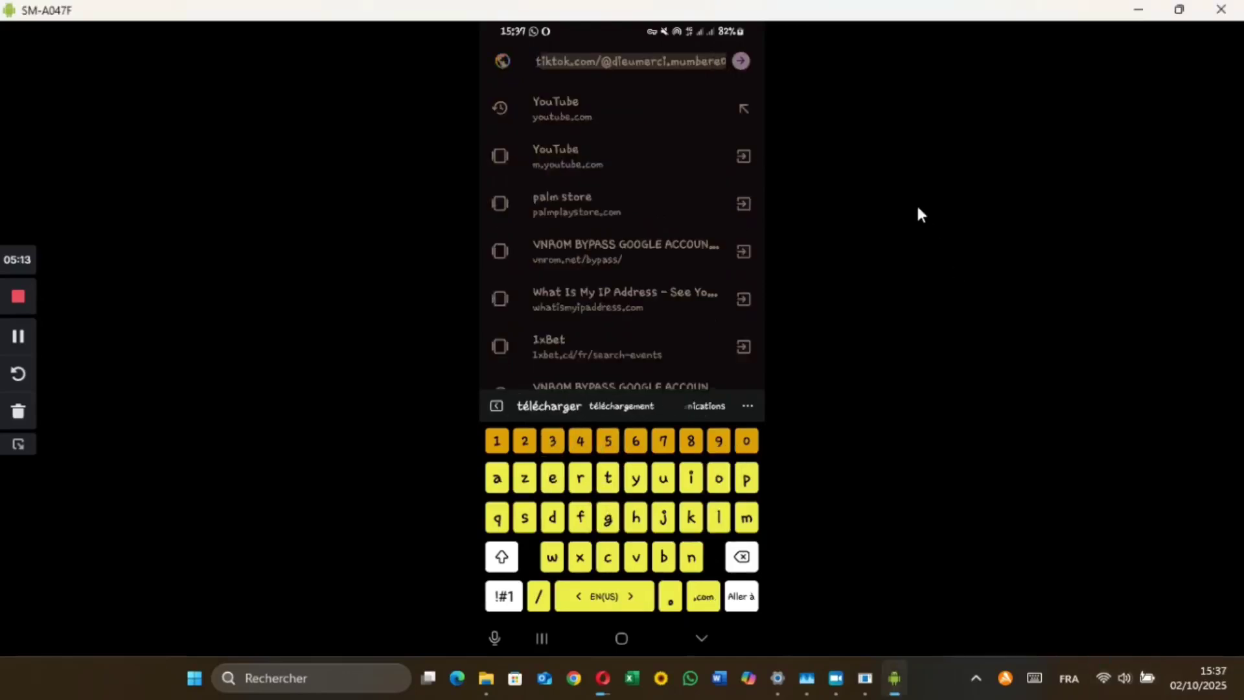
pyautogui.write('telec')
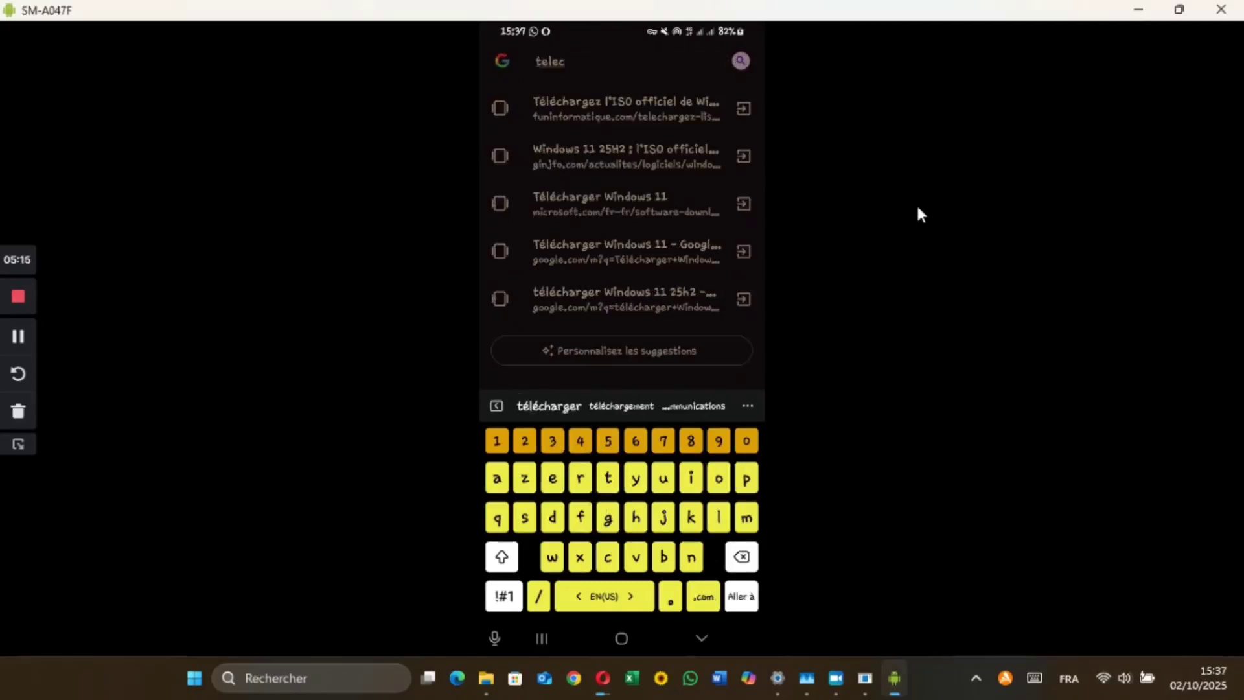
pyautogui.write('harger Windows 11 25h2')
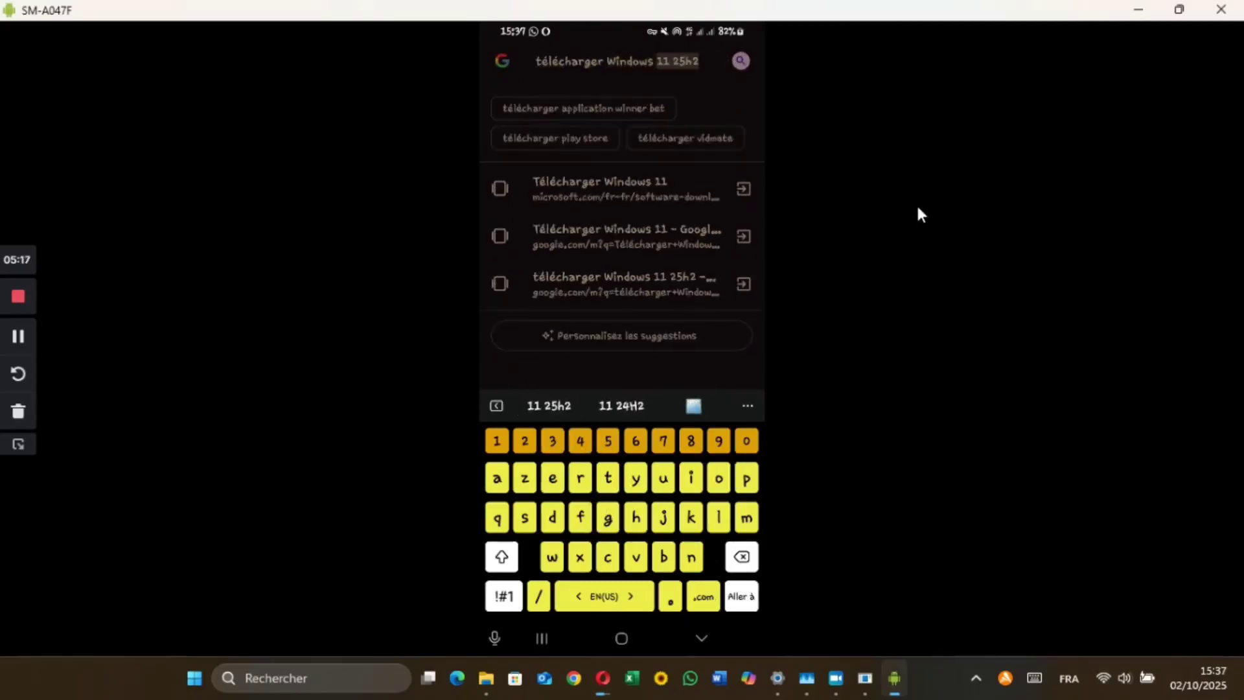
pyautogui.press('Return')
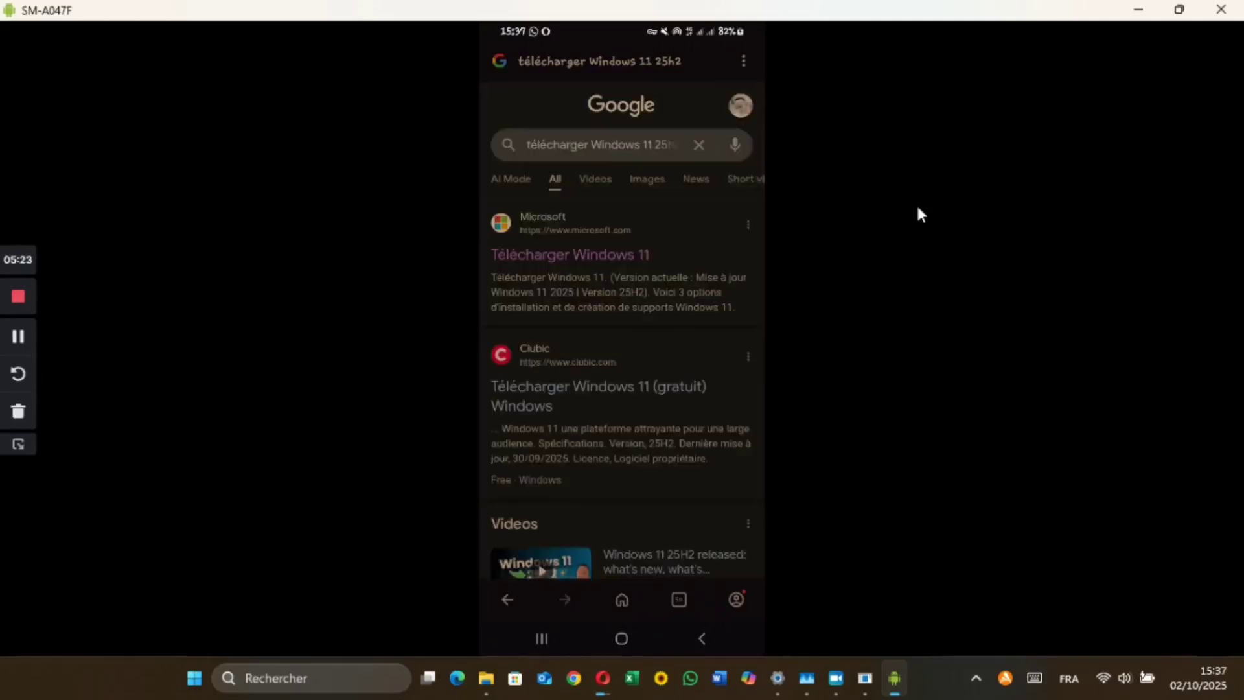
pyautogui.click(585, 256)
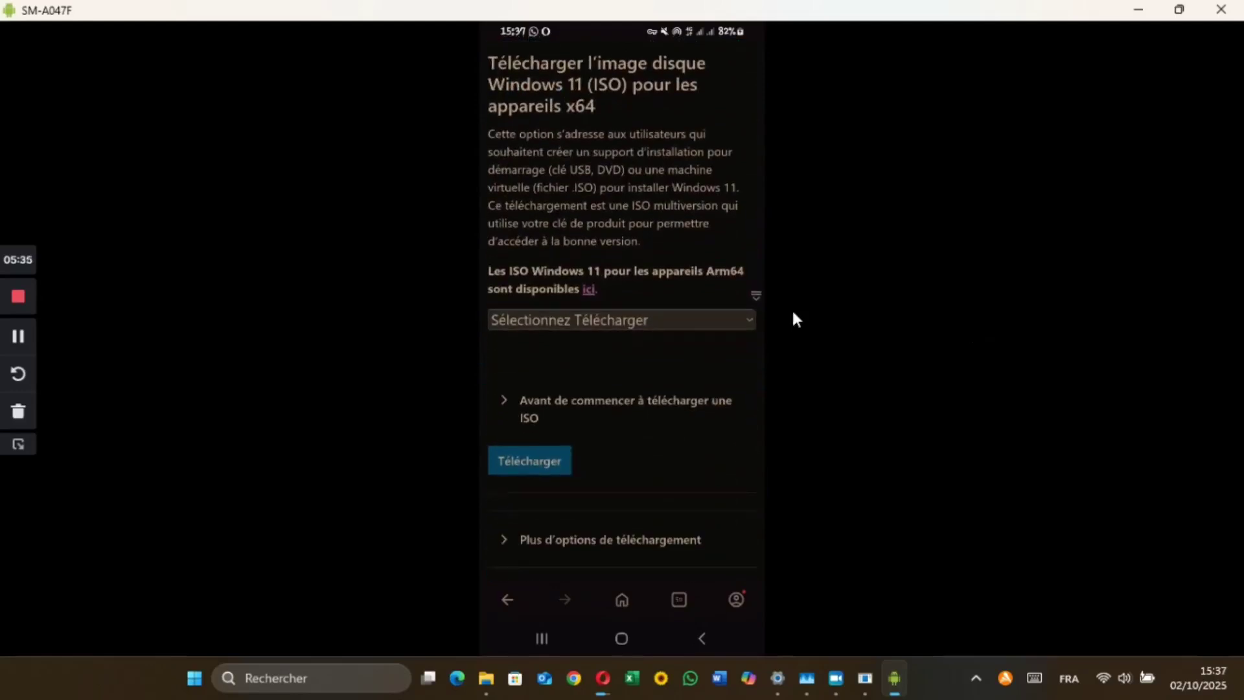
# Step: Select Windows 11 (ISO édition multiple pour les appareils x64) as the disk image on the phone and request its download
pyautogui.click(744, 328)
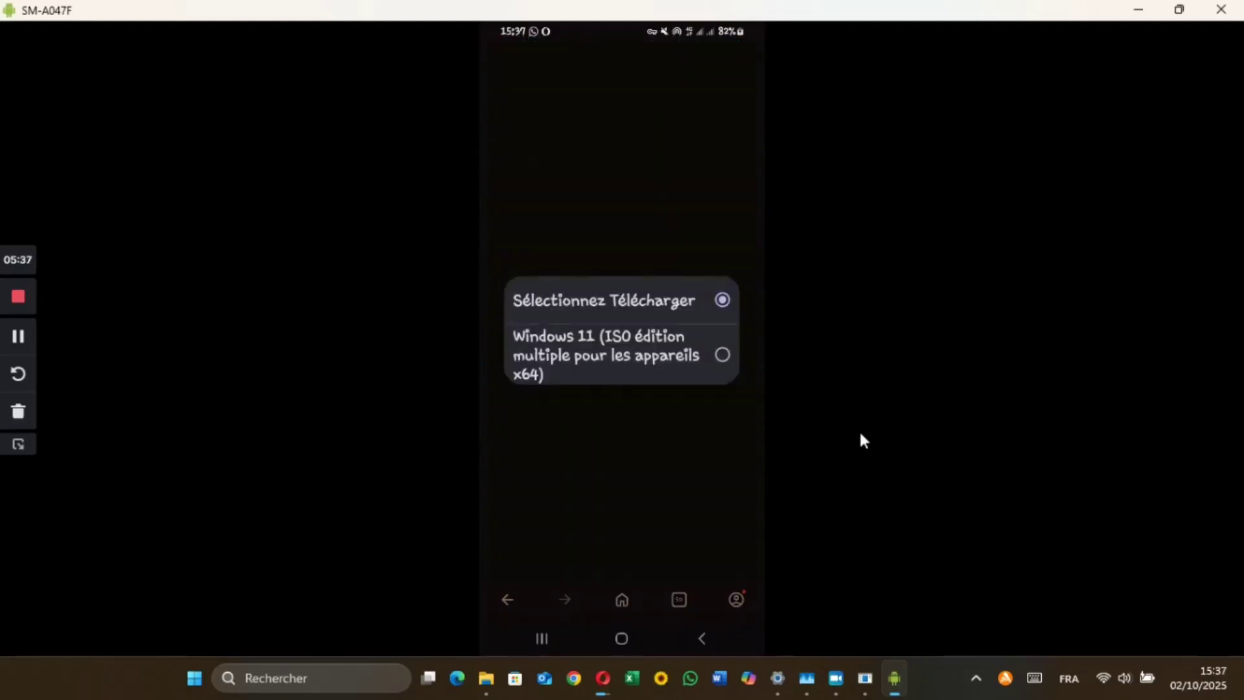
pyautogui.click(717, 349)
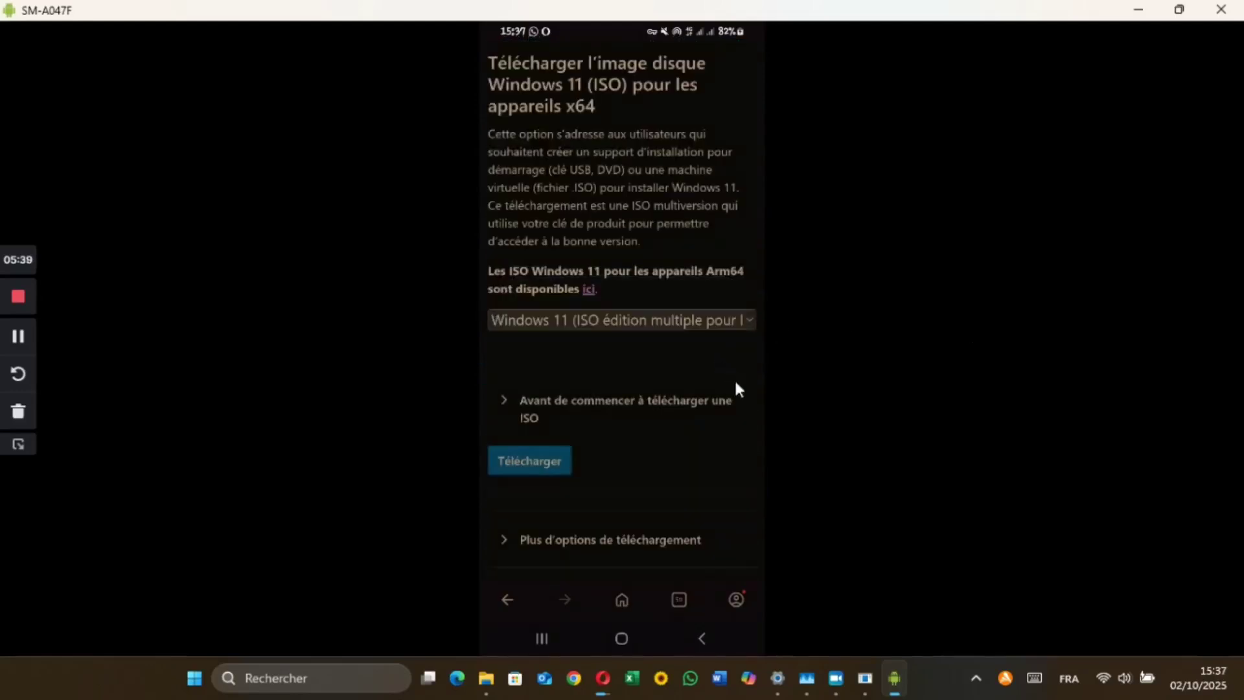
pyautogui.click(523, 460)
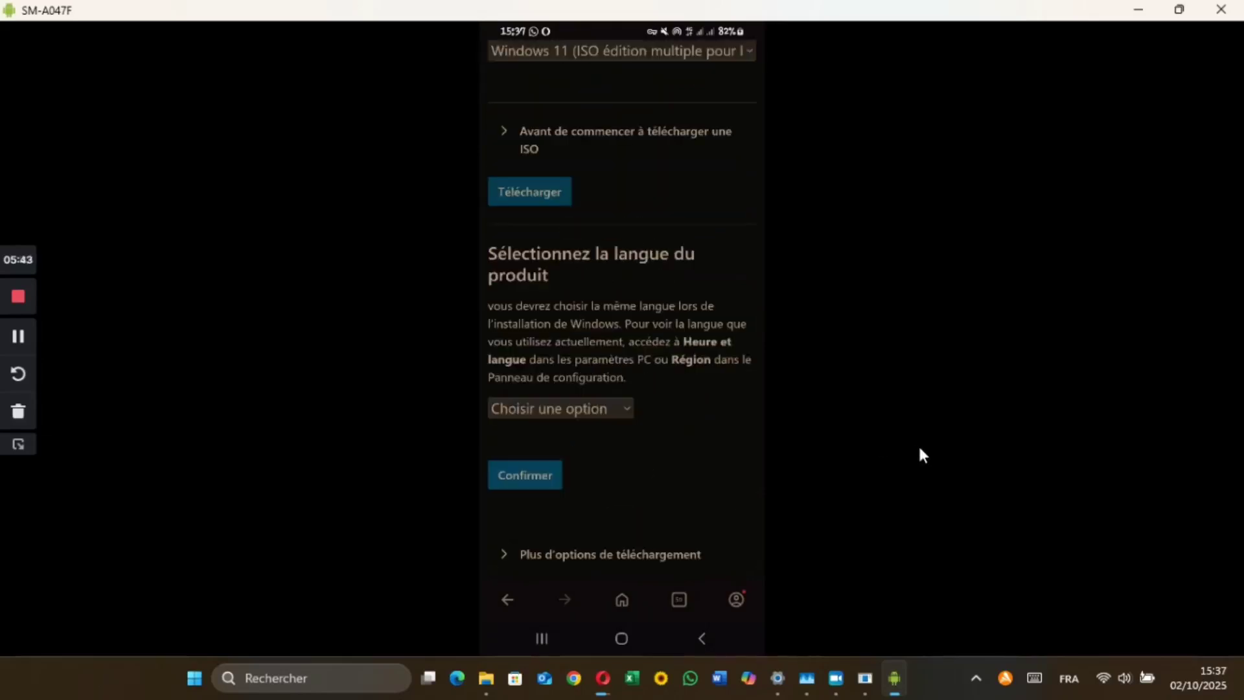
# Step: Choose Français as the product language for the Windows 11 ISO
pyautogui.click(625, 410)
pyautogui.scroll(-7, 1029, 413)
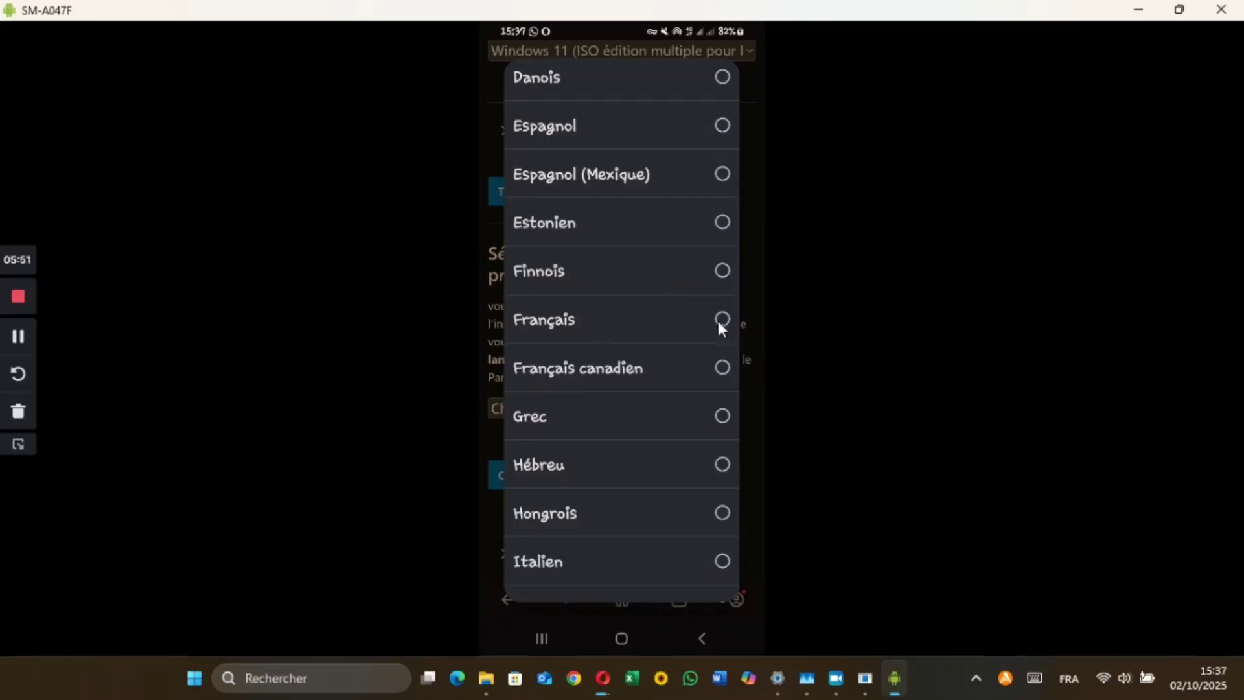
pyautogui.click(660, 313)
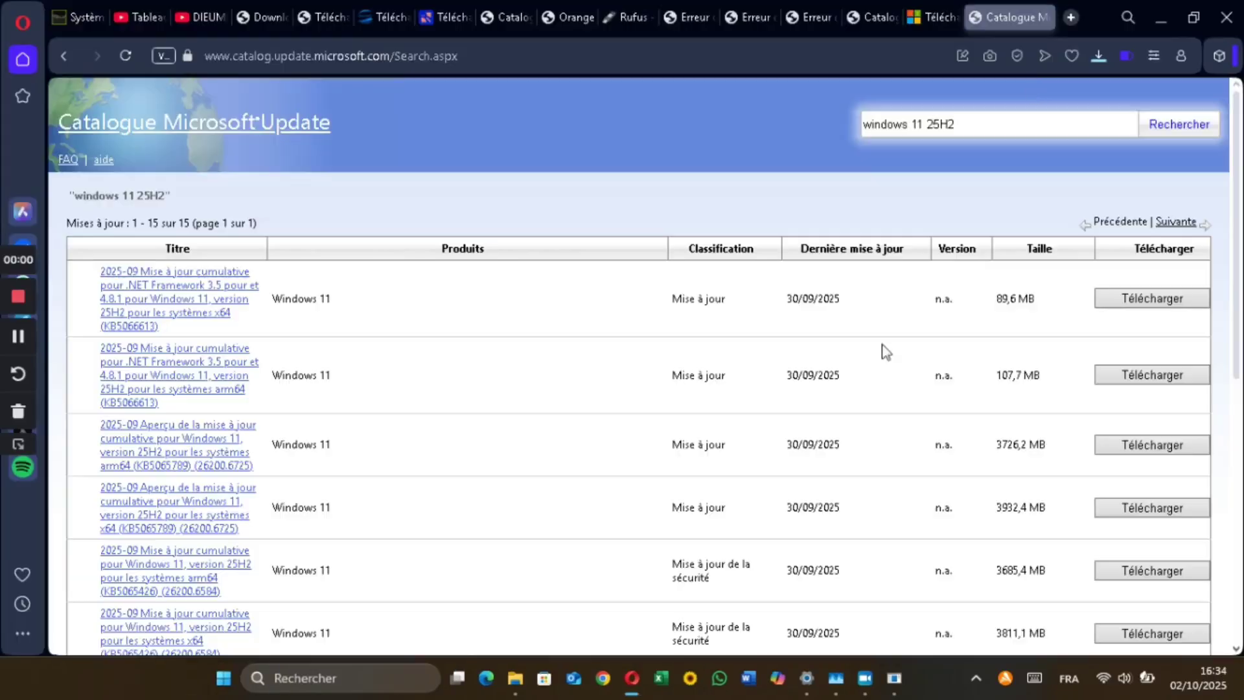
# Step: Switch to Opera and show its list of downloads from the Microsoft Update catalog page
pyautogui.click(1097, 57)
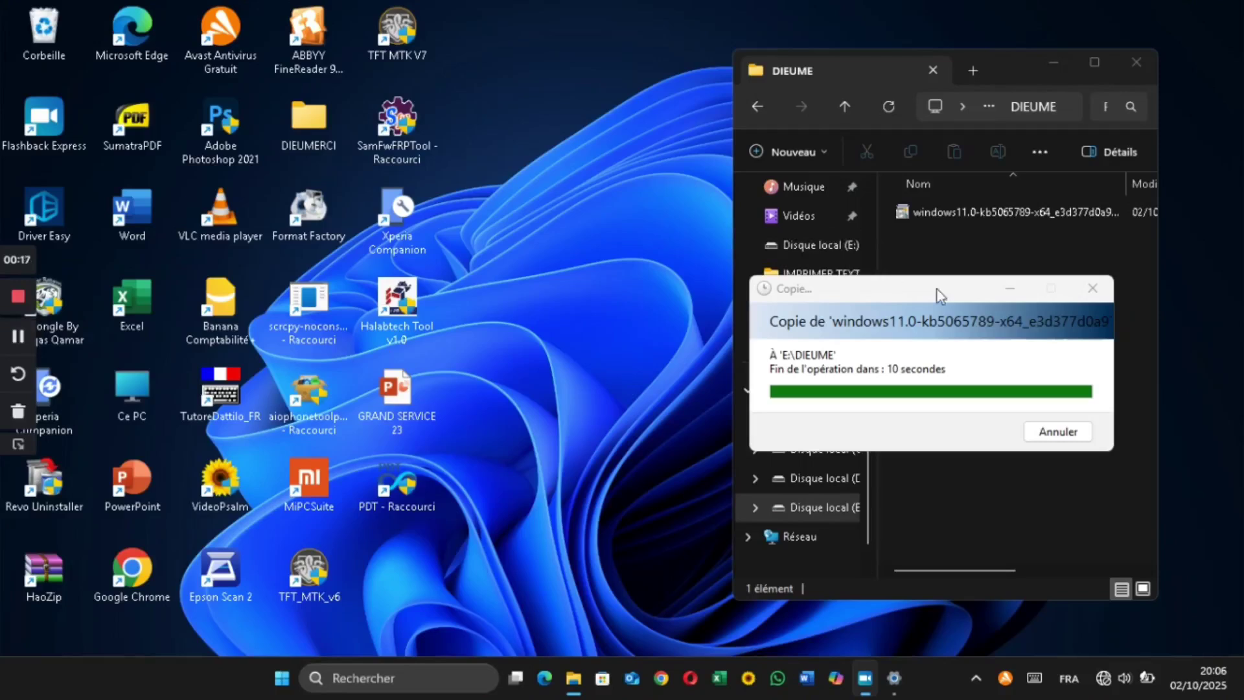
# Step: Rearrange the copy progress and folder windows, and run the windows11.0-kb5065789-x64 update package stored on drive E
pyautogui.moveTo(965, 293); pyautogui.dragTo(535, 318)
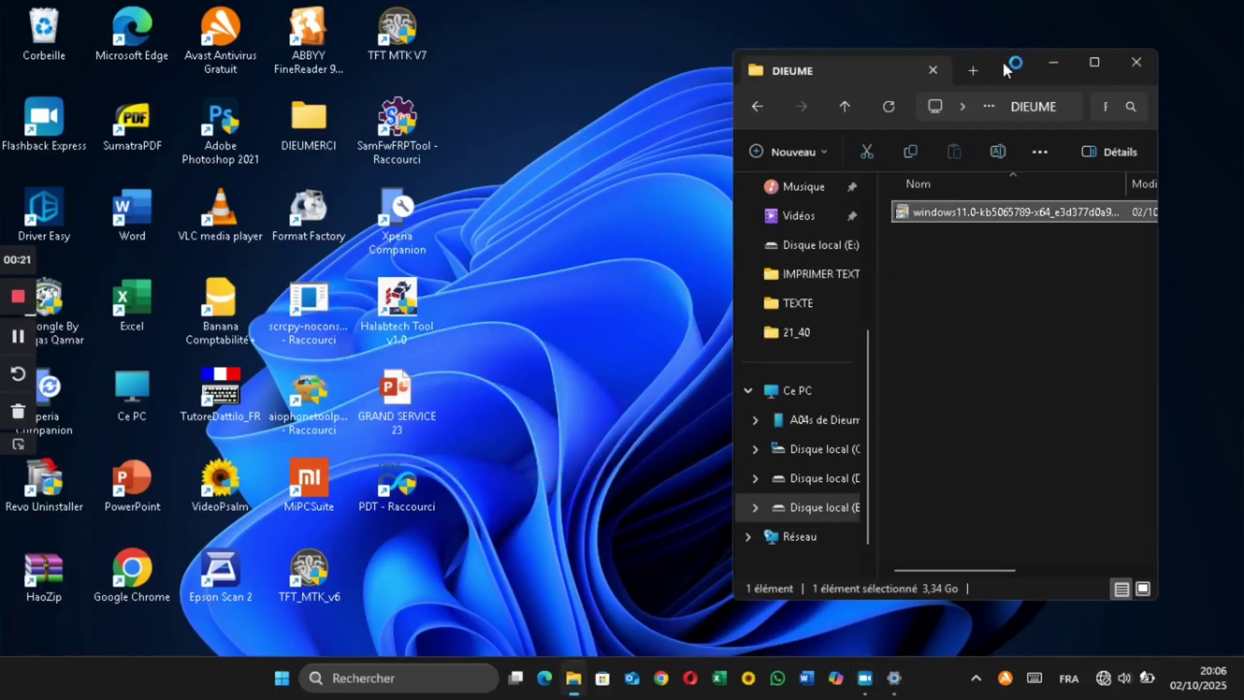
pyautogui.moveTo(1003, 62); pyautogui.dragTo(798, 65)
pyautogui.click(1104, 277)
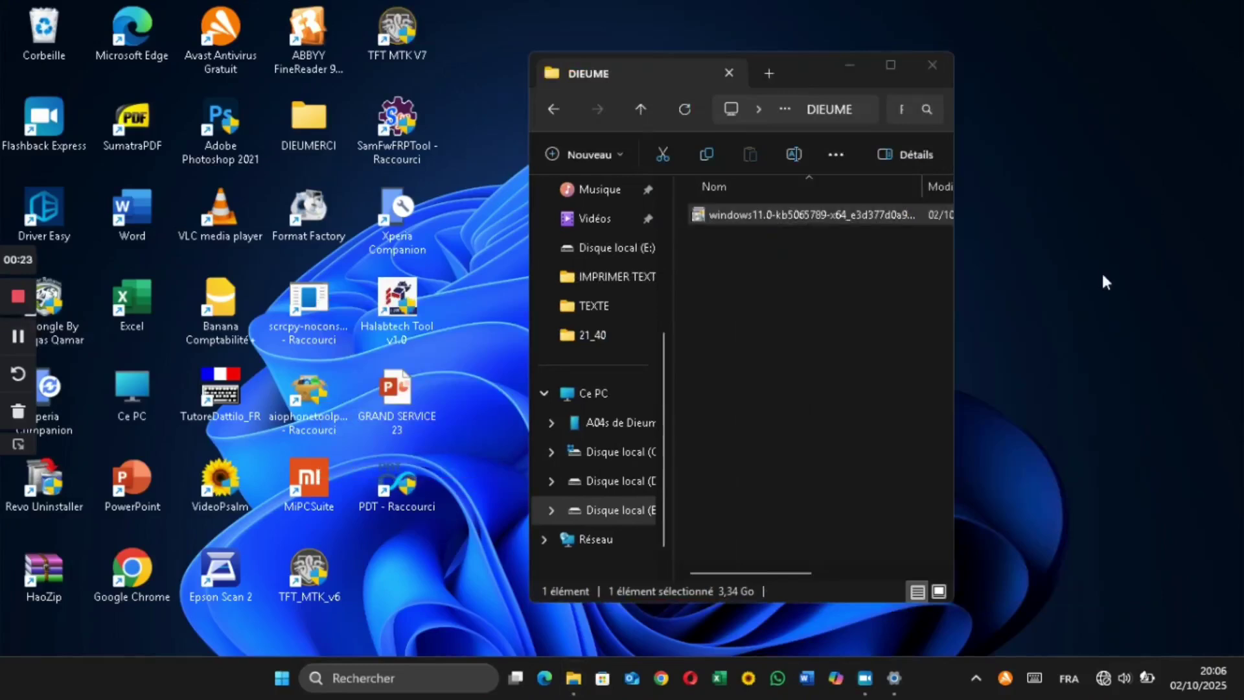
pyautogui.rightClick(1103, 277)
pyautogui.click(966, 360)
pyautogui.click(785, 211)
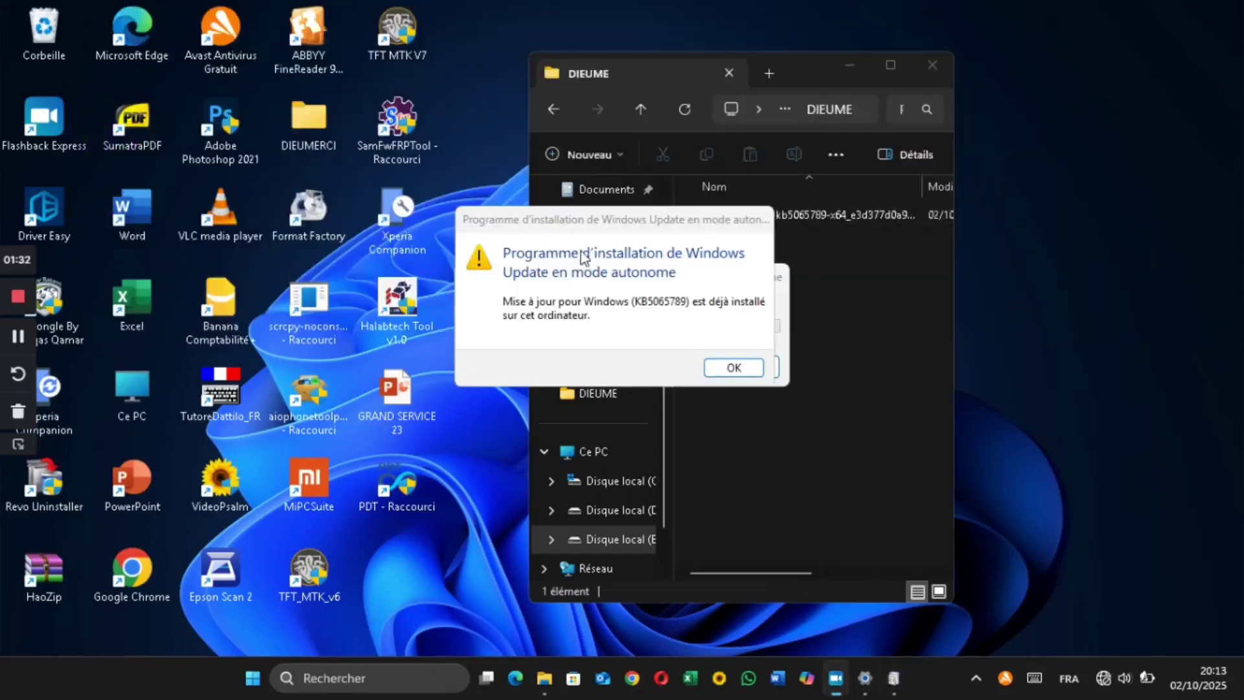
# Step: Dismiss the standalone Windows Update installer's message and close the folder containing the update package
pyautogui.moveTo(628, 224); pyautogui.dragTo(401, 92)
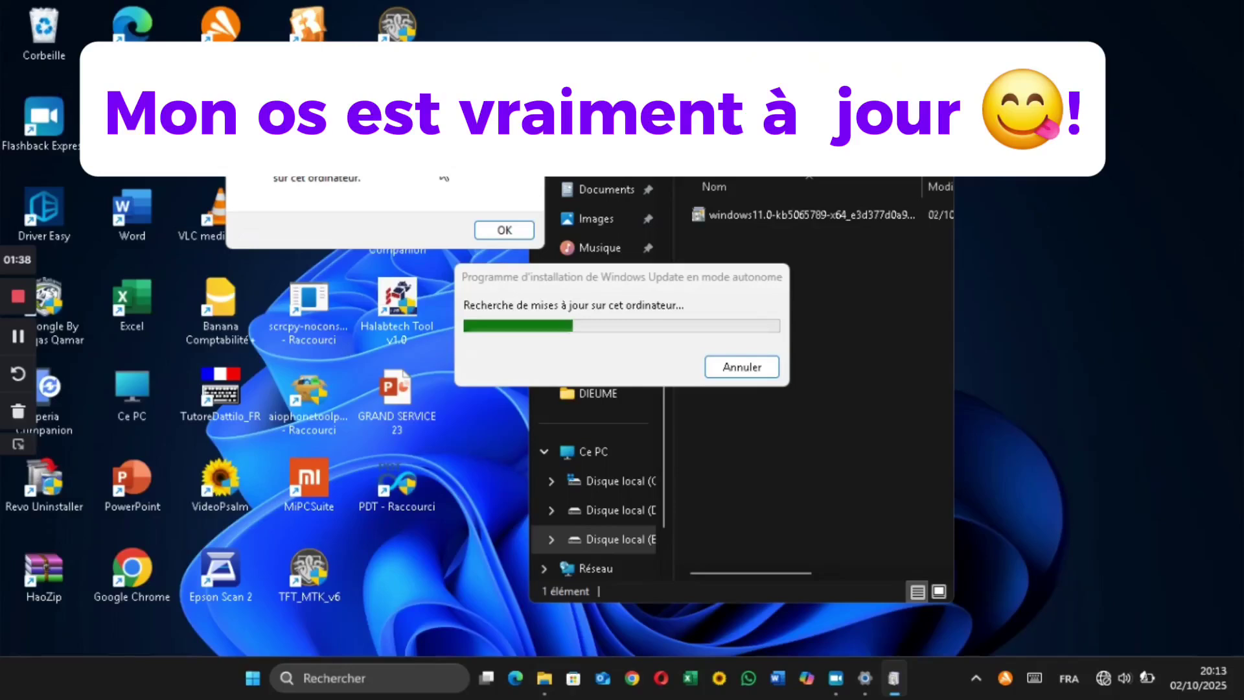
pyautogui.click(496, 229)
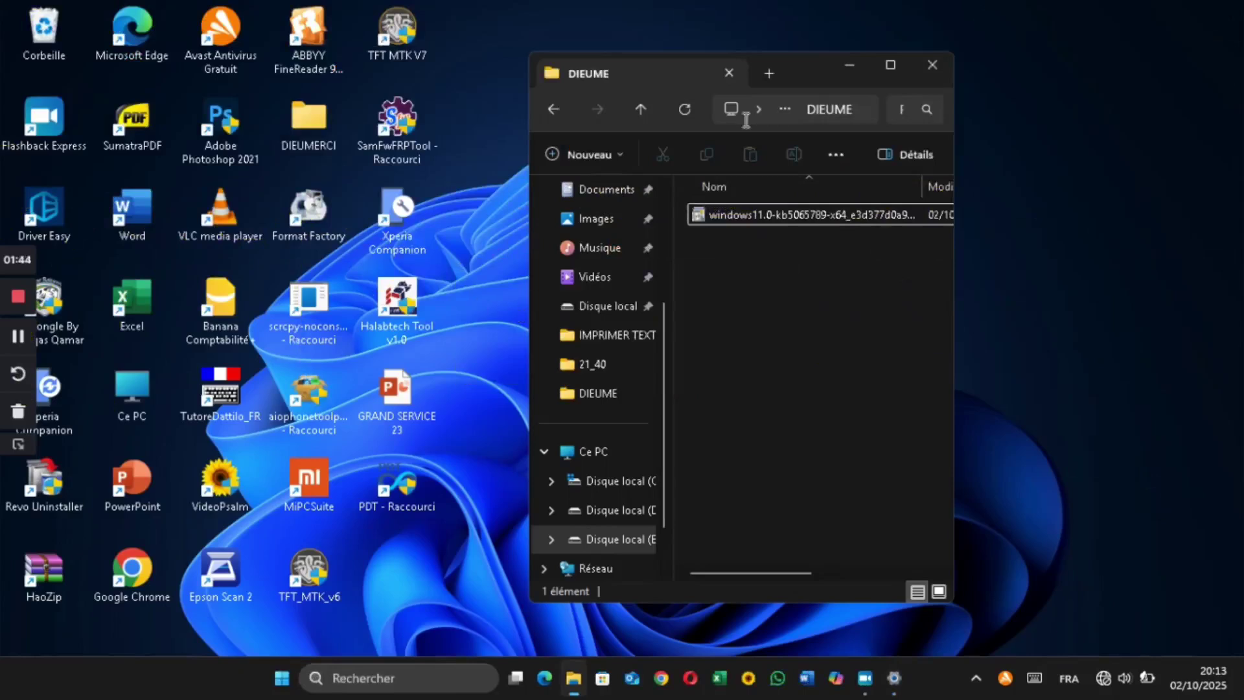
pyautogui.click(933, 65)
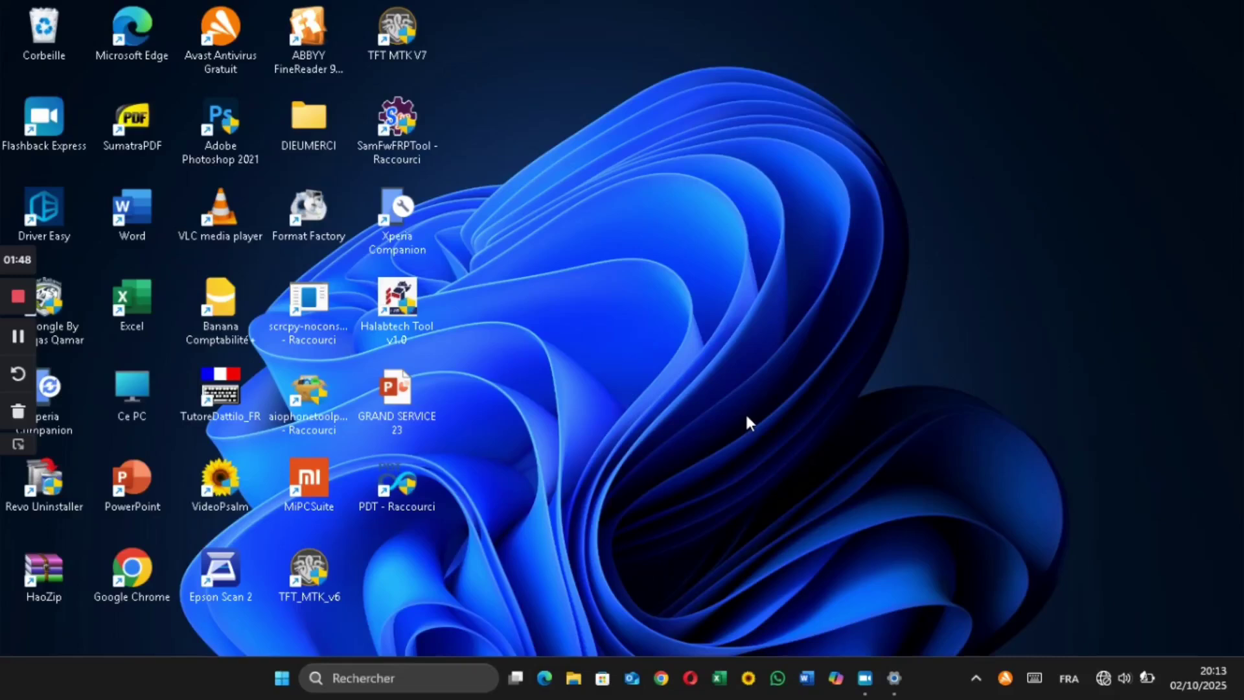
# Step: Check the computer's update status on the Windows Update page of the system settings, and close the settings
pyautogui.press('super')
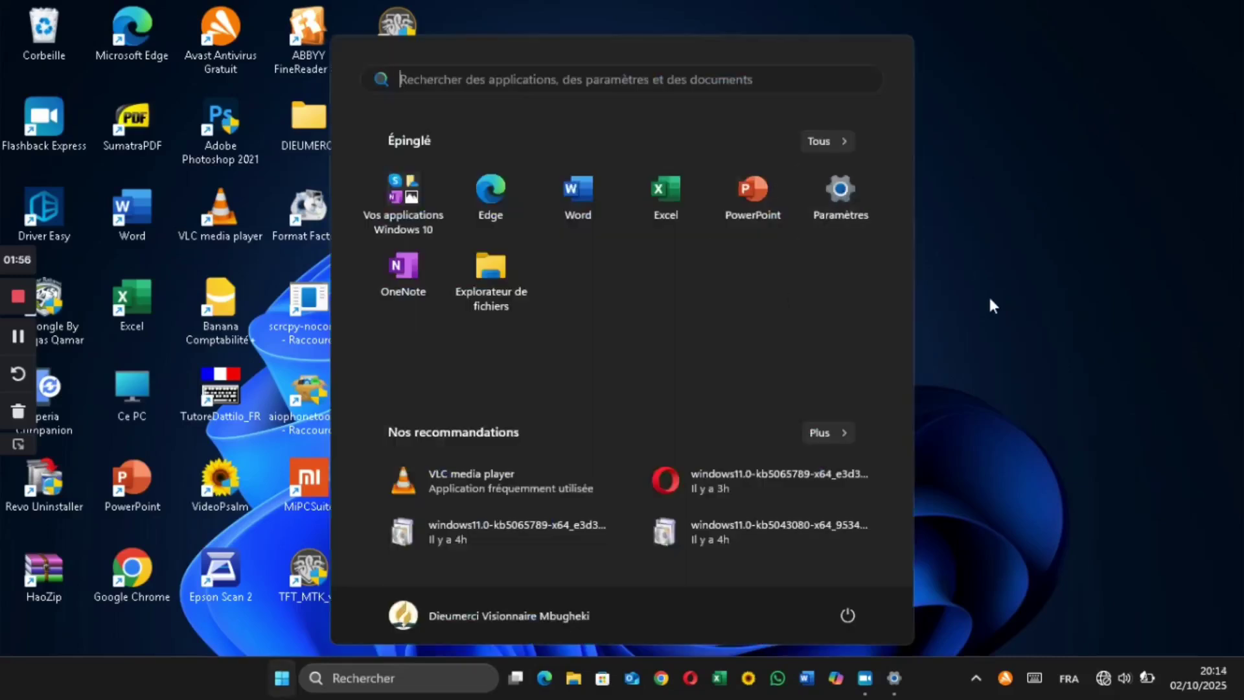
pyautogui.press('super+i')
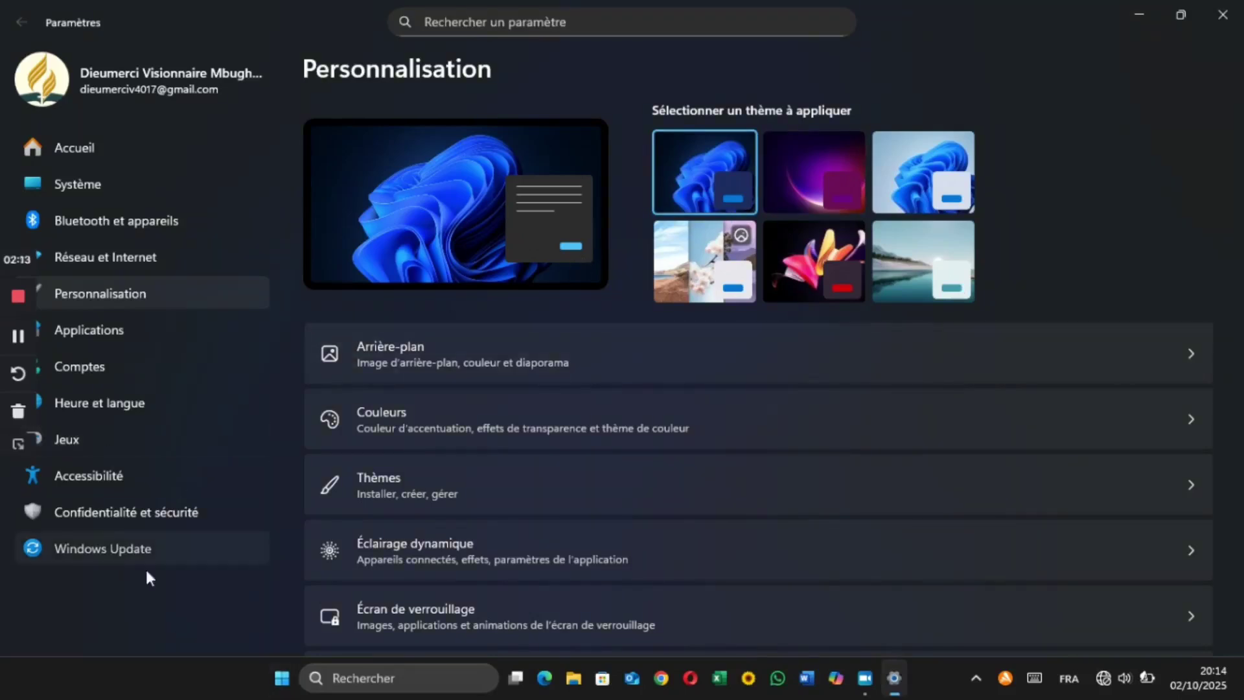
pyautogui.click(155, 551)
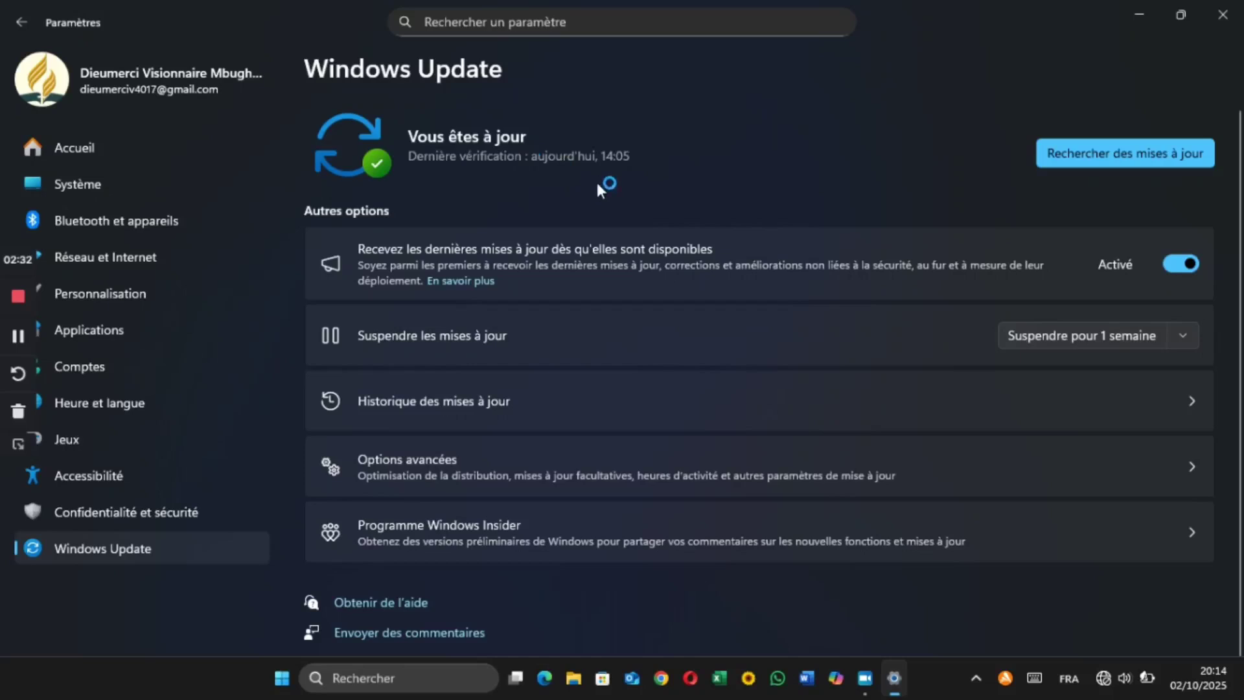
pyautogui.click(1224, 22)
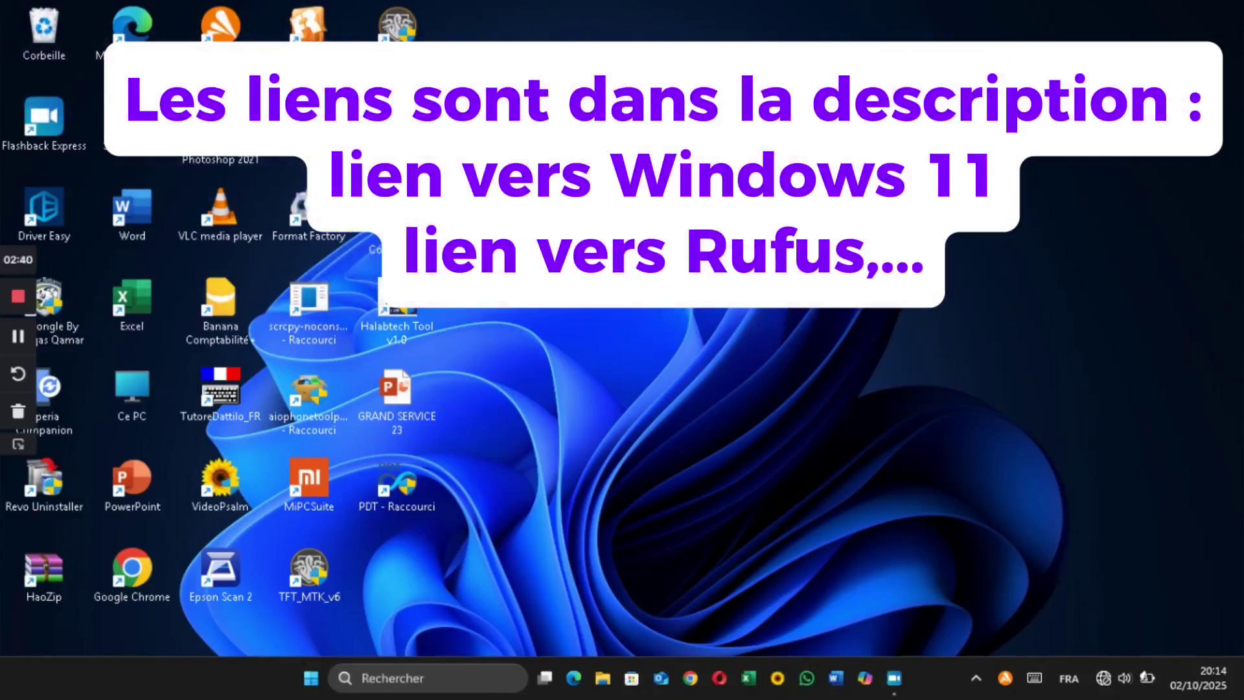
# Step: Run winver to view the installed Windows version information, and close the About window
pyautogui.press('super+r')
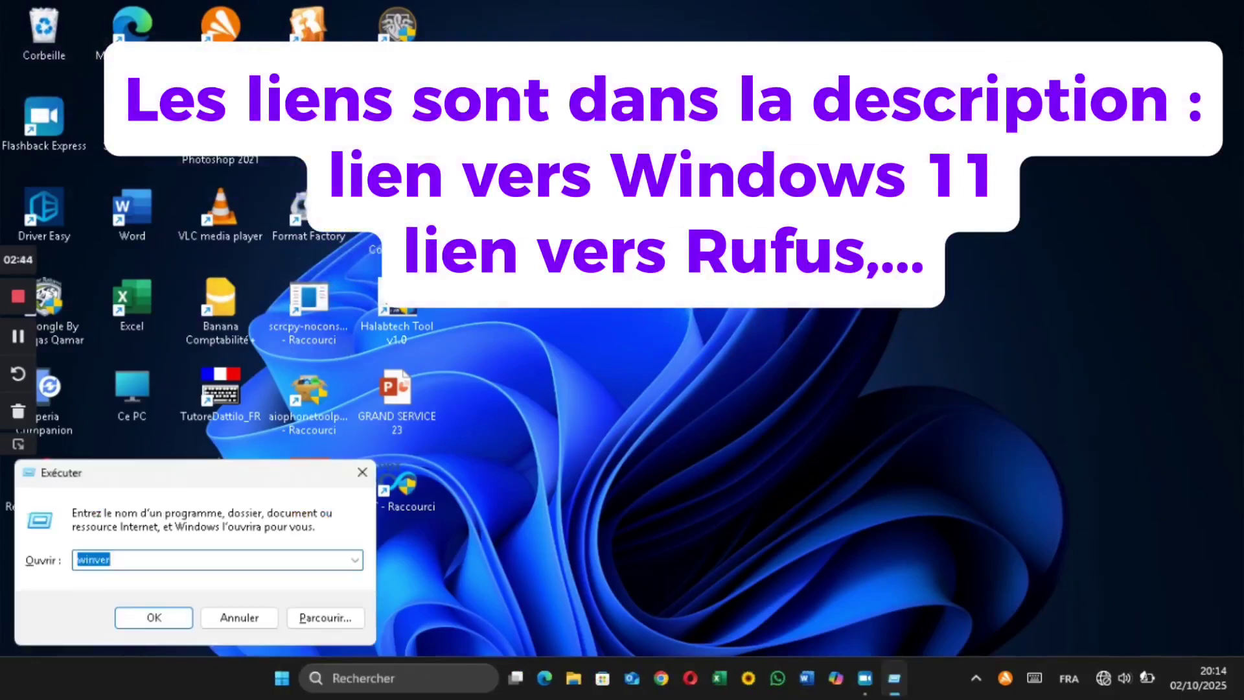
pyautogui.press('Return')
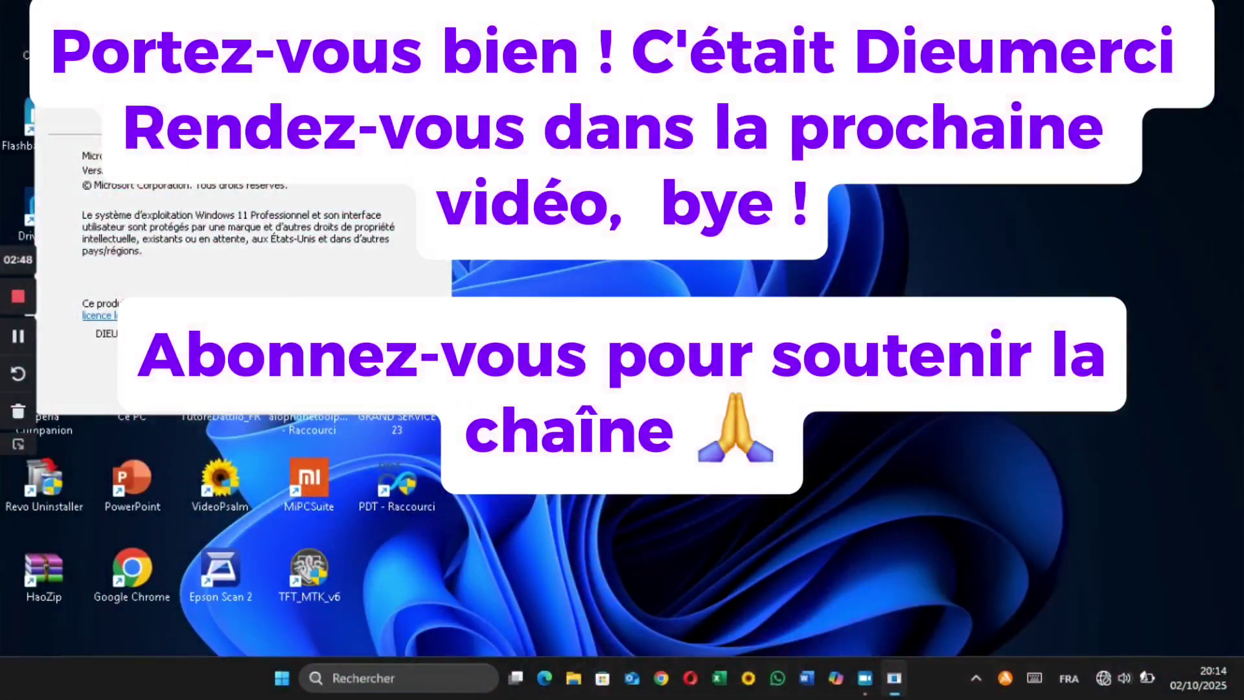
pyautogui.moveTo(220, 36); pyautogui.dragTo(574, 45)
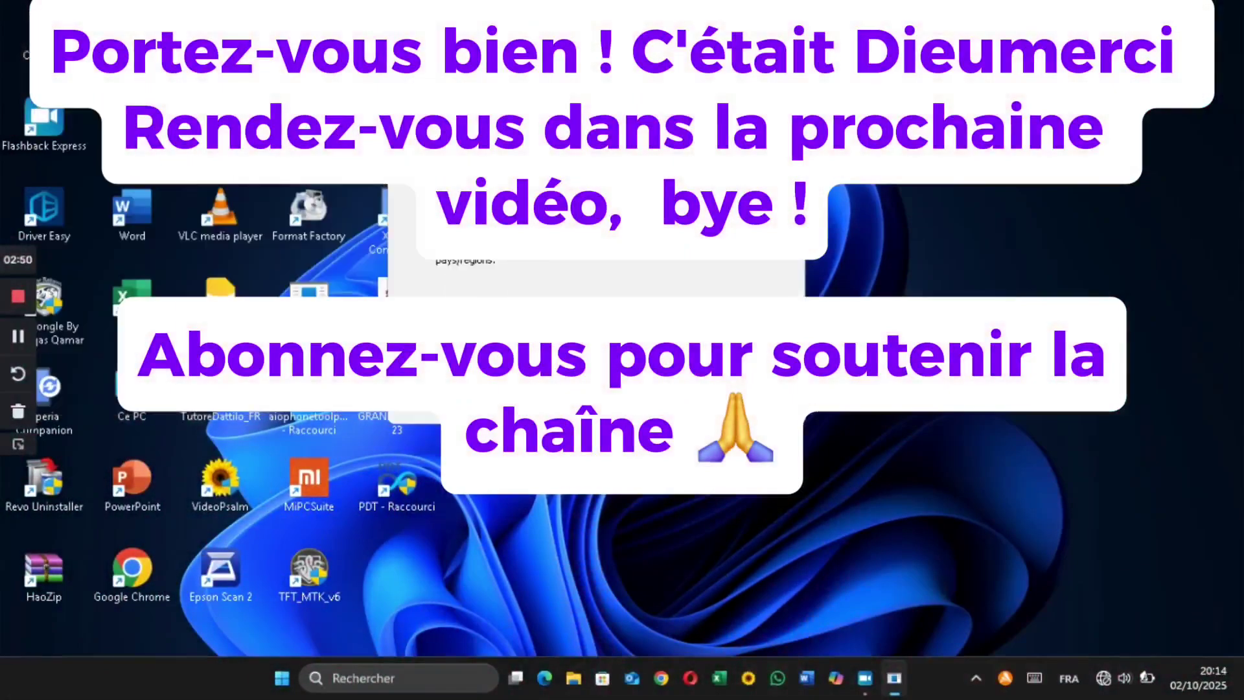
pyautogui.click(789, 45)
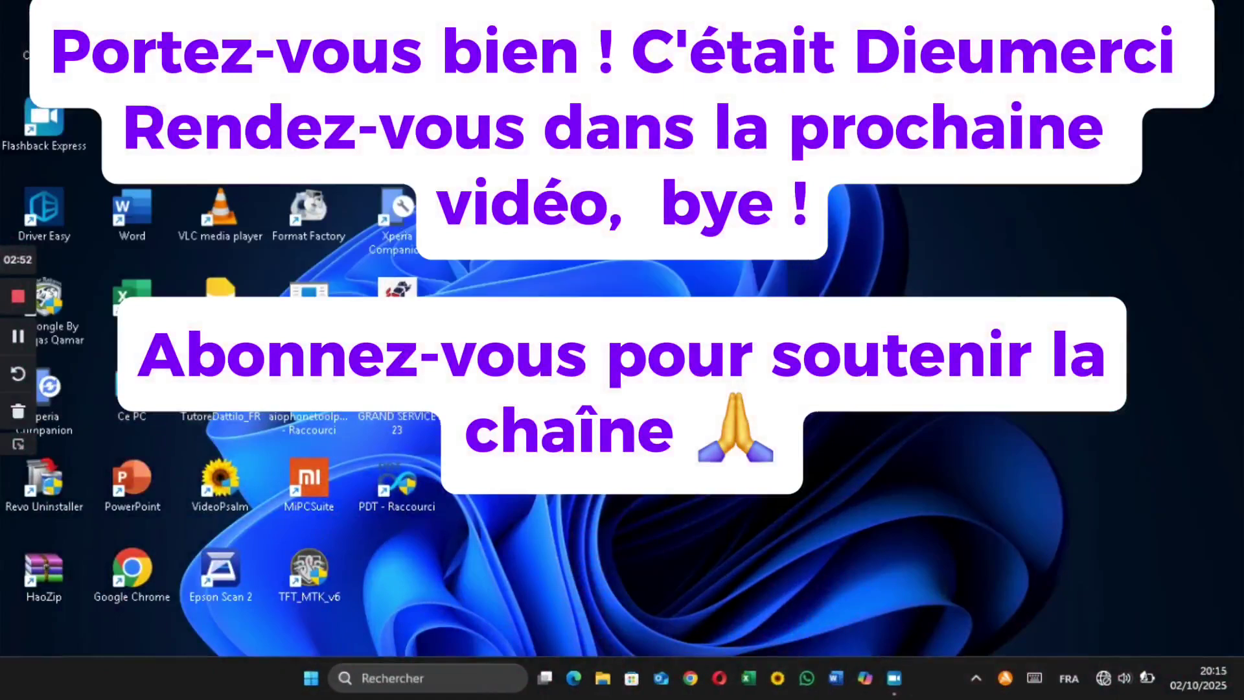
pyautogui.moveTo(895, 682)
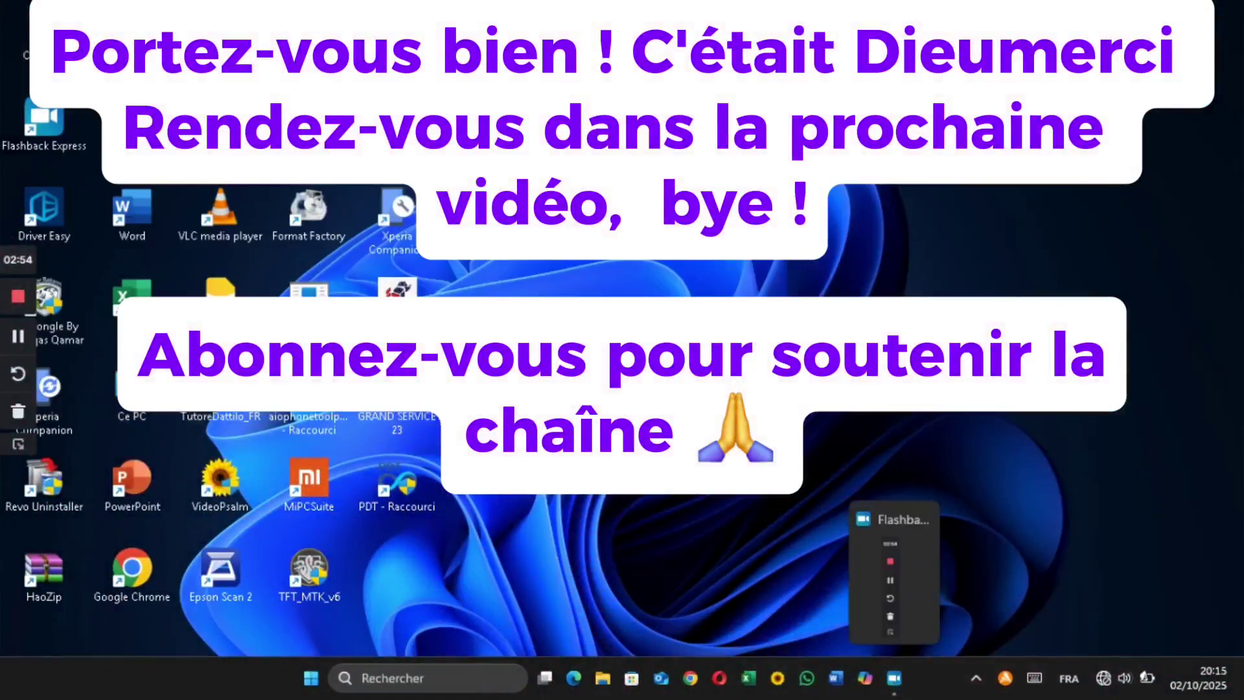